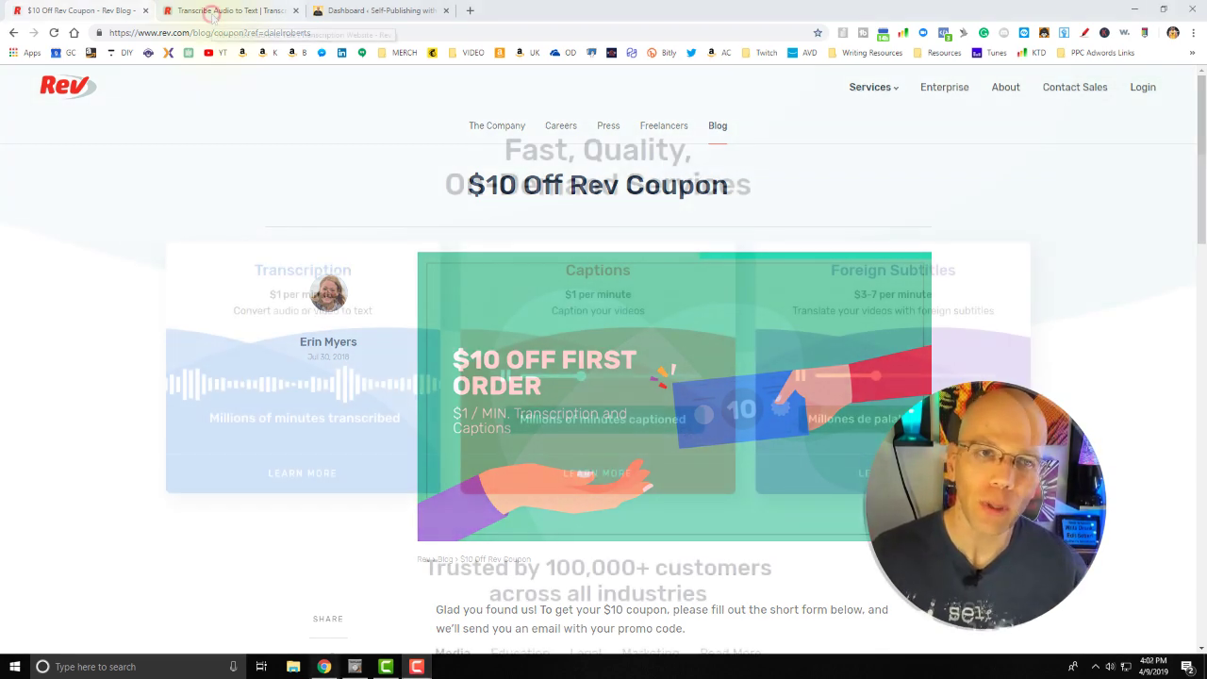
Log in to the Rev website and start an English captions order
{"action": "left_click", "coordinate": [212, 11]}
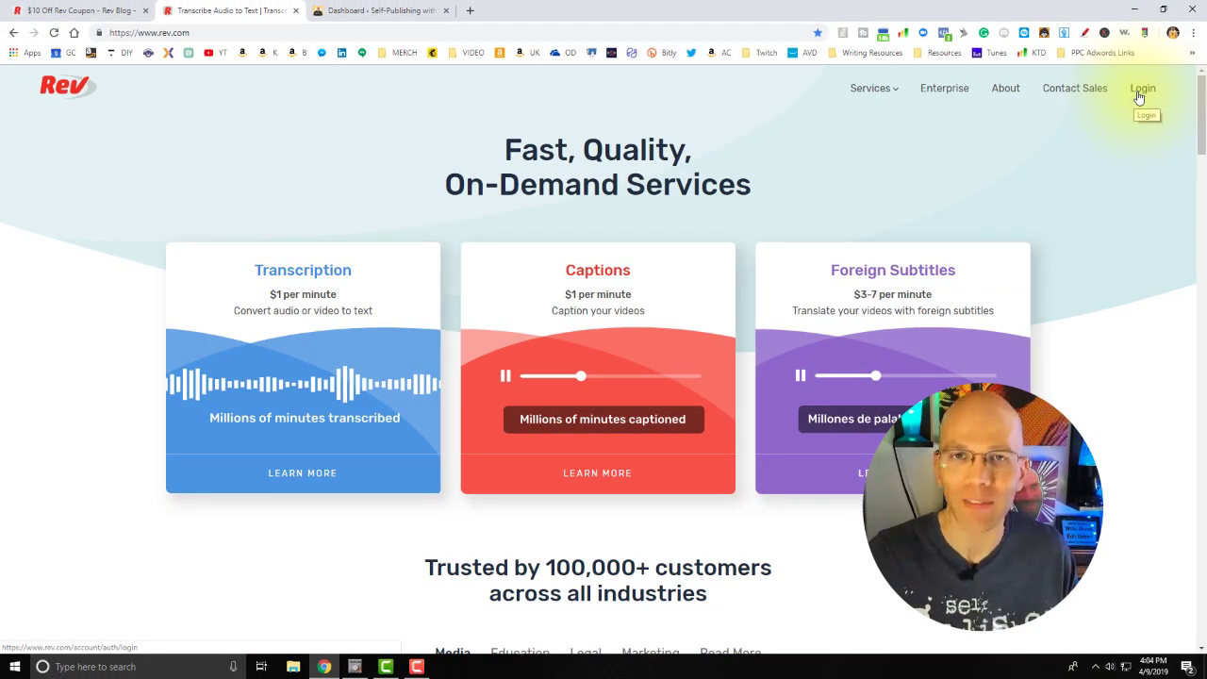
{"action": "left_click", "coordinate": [1137, 93]}
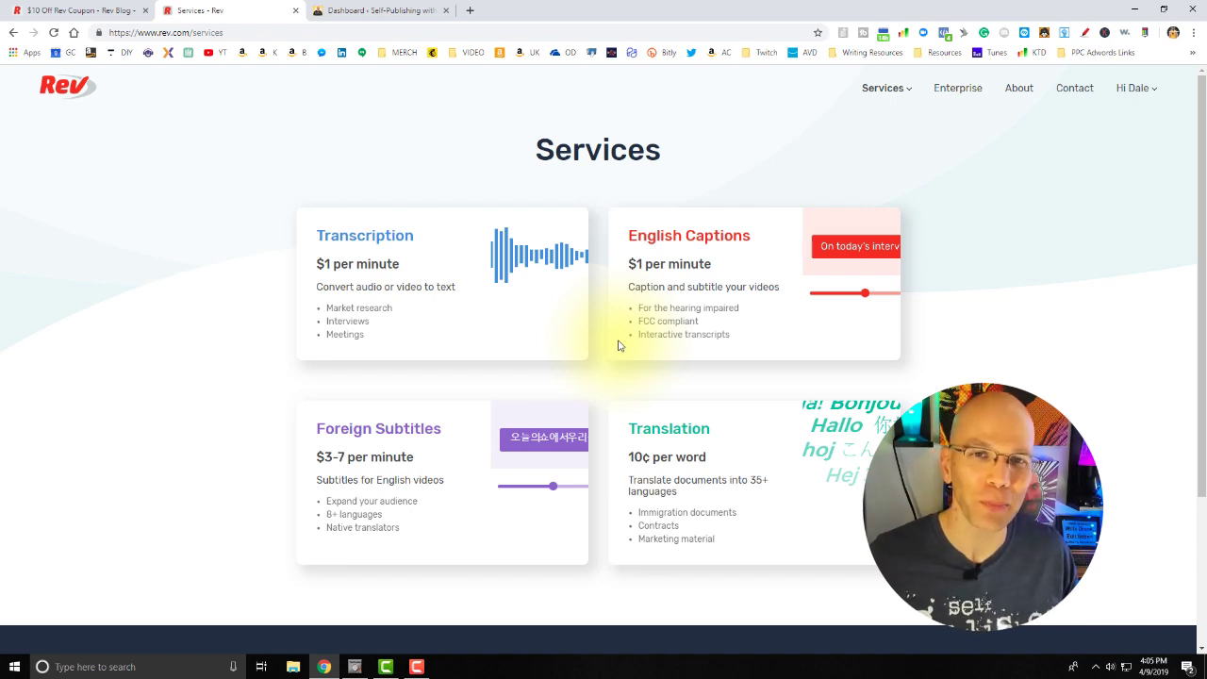
{"action": "left_click", "coordinate": [689, 294]}
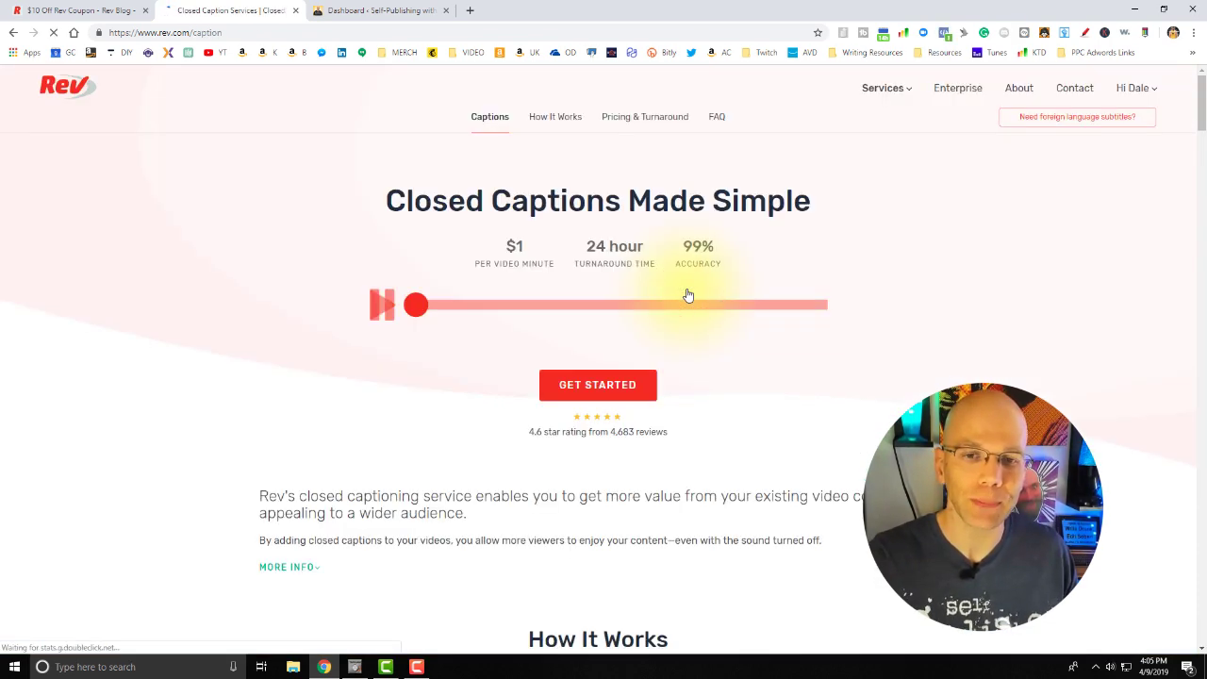
{"action": "left_click", "coordinate": [580, 389]}
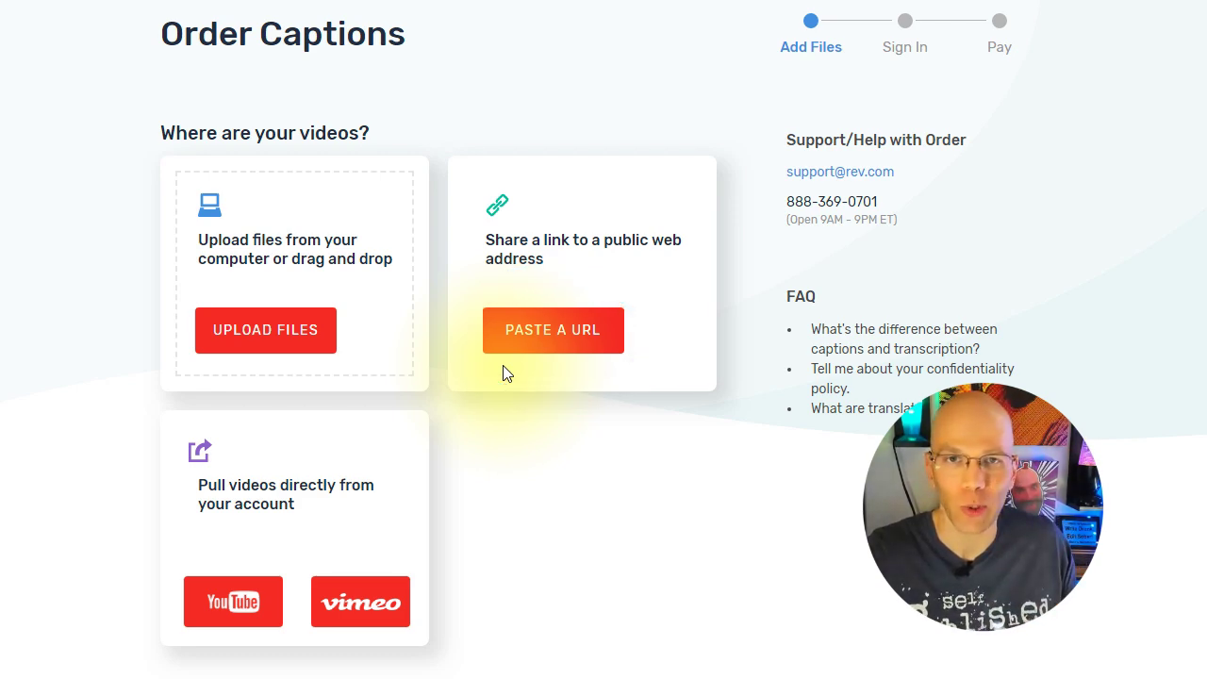
Pull videos from the self-publishing YouTube channel, show only those without a caption file, and select the "Why Are My Books Not" video
{"action": "left_click", "coordinate": [243, 603]}
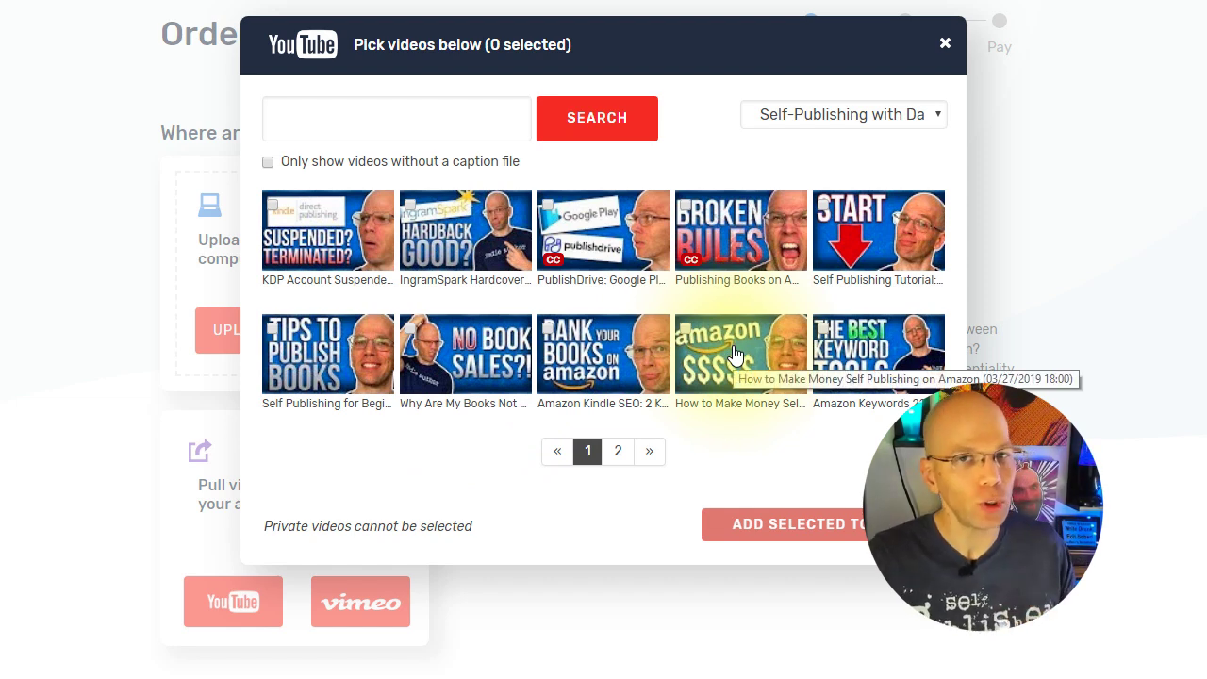
{"action": "left_click", "coordinate": [814, 124]}
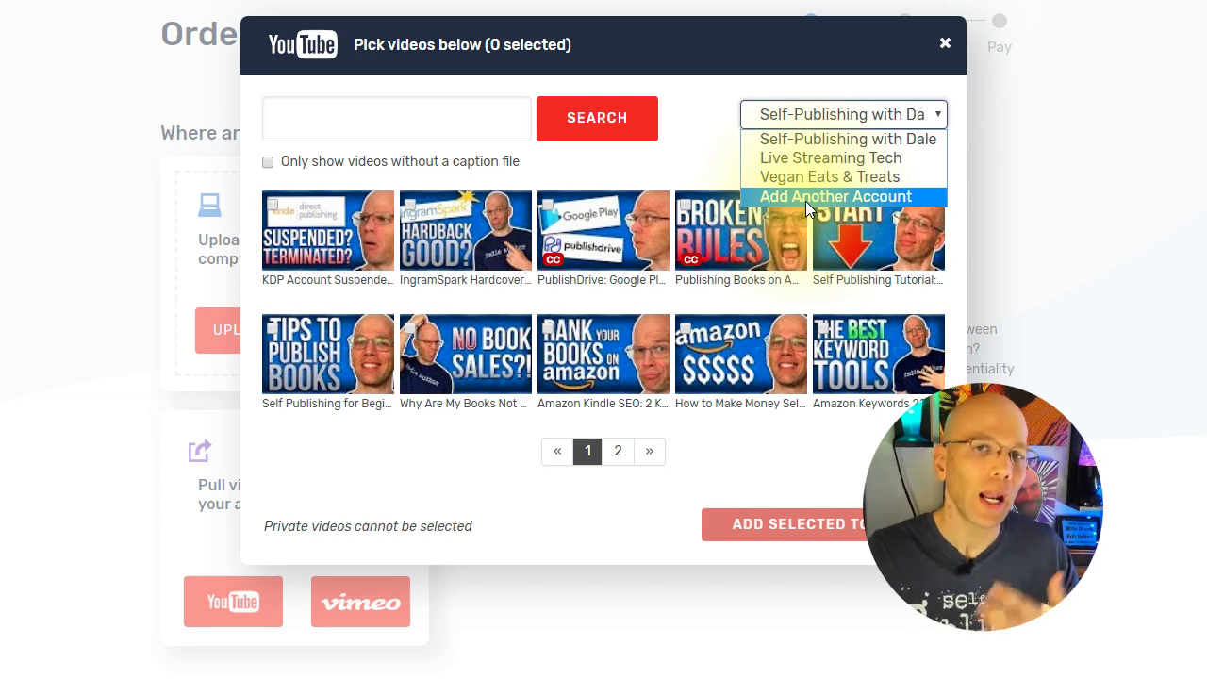
{"action": "left_click", "coordinate": [797, 139]}
{"action": "left_click", "coordinate": [680, 159]}
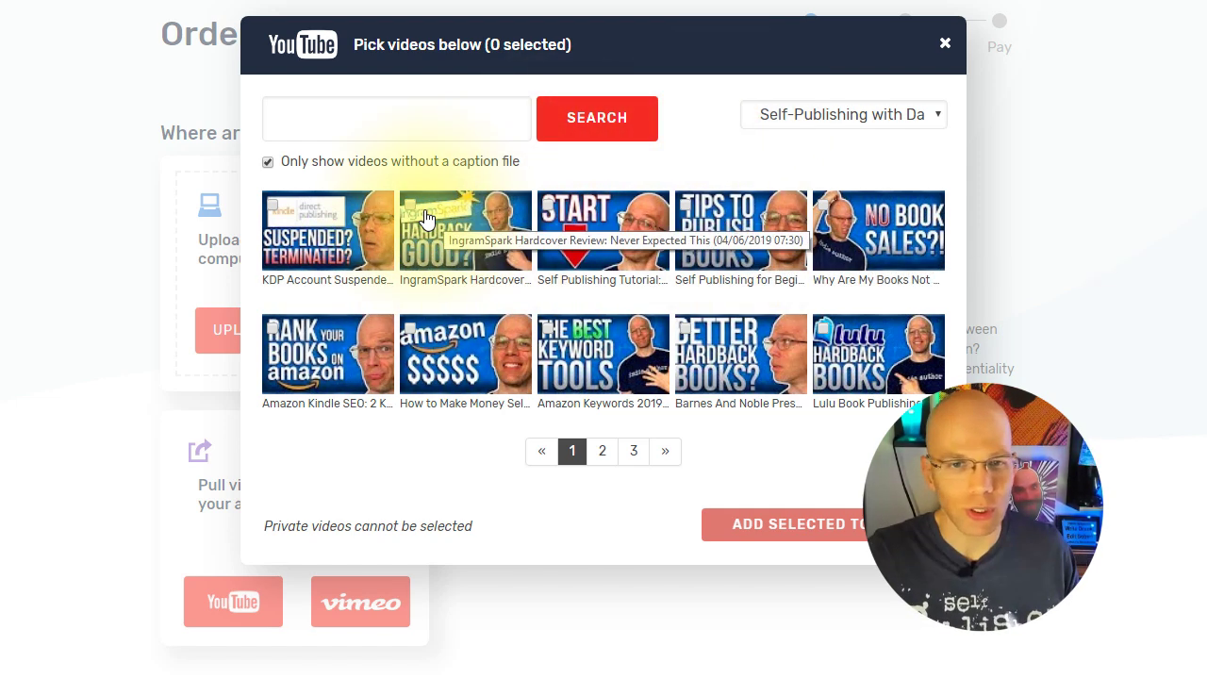
{"action": "left_click", "coordinate": [819, 206]}
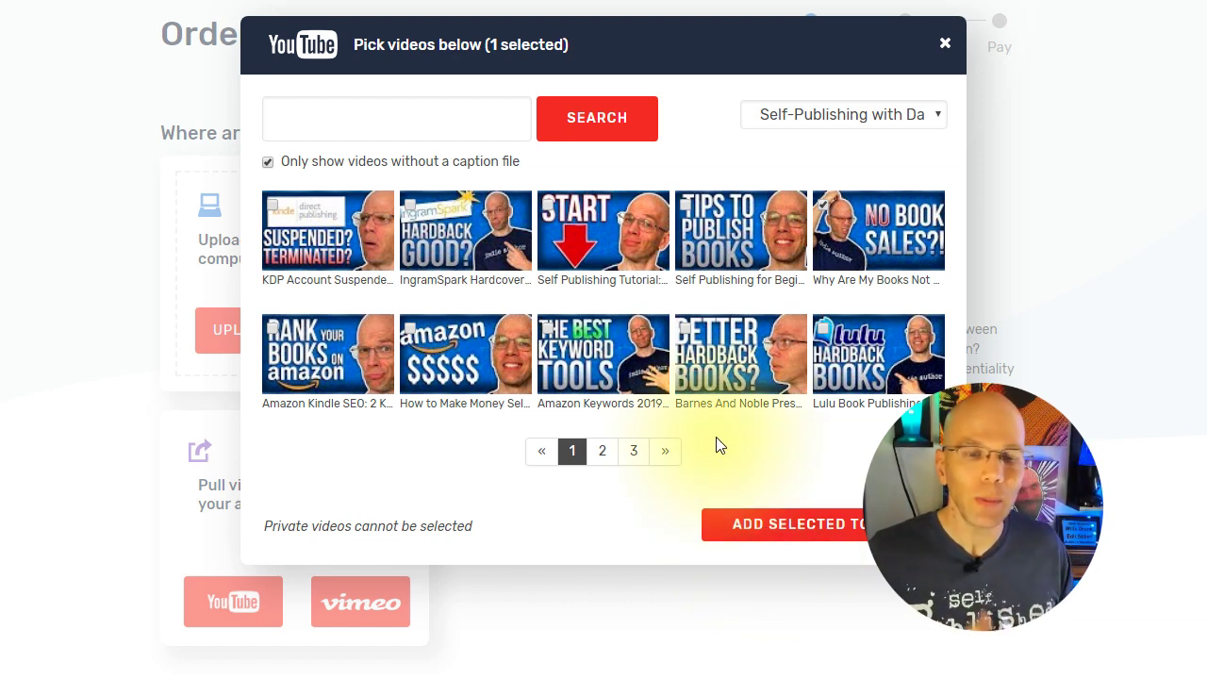
Search the channel's videos for "WHY ARE MY BOOKS NOT" and add the selected video to the captions order
{"action": "left_click", "coordinate": [318, 120]}
{"action": "type", "text": "WHY"}
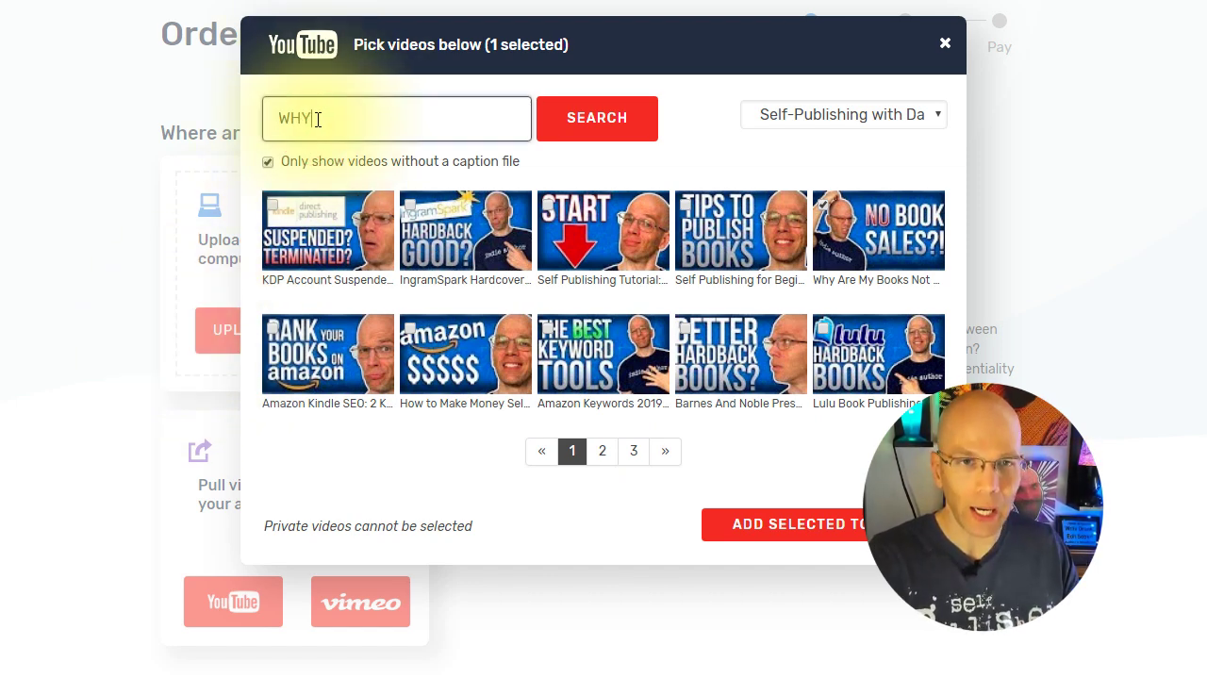
{"action": "type", "text": " ARE MY BOOKS NOT"}
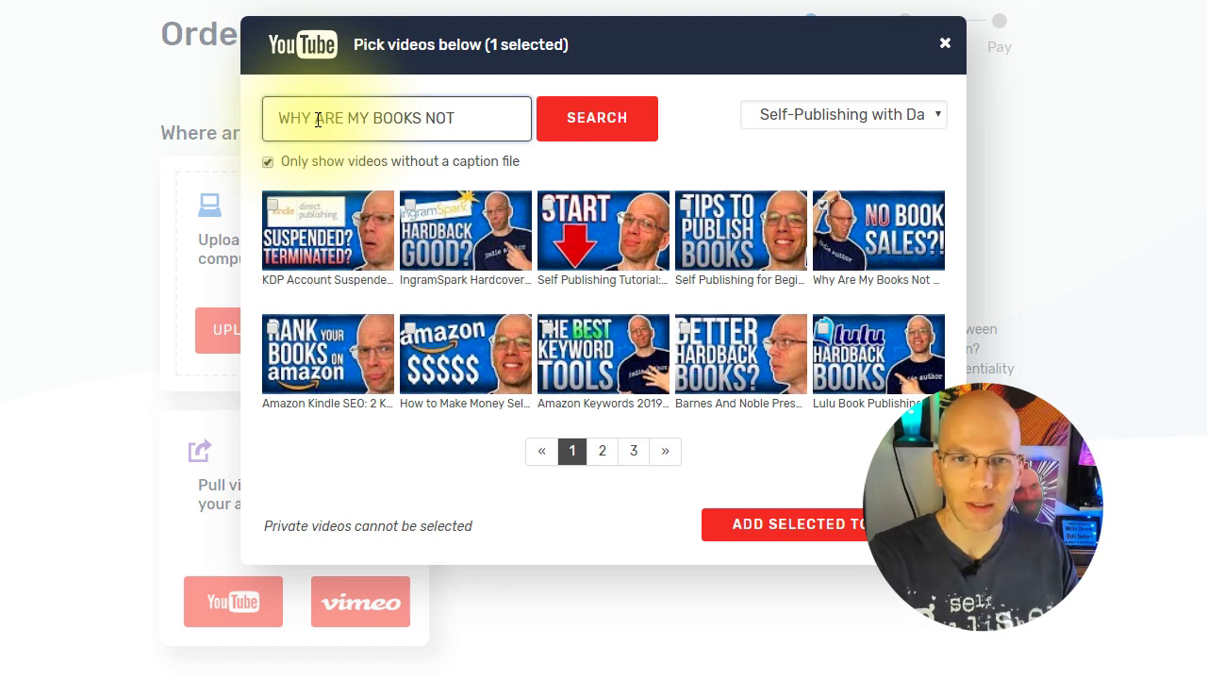
{"action": "key", "text": "BackSpace"}
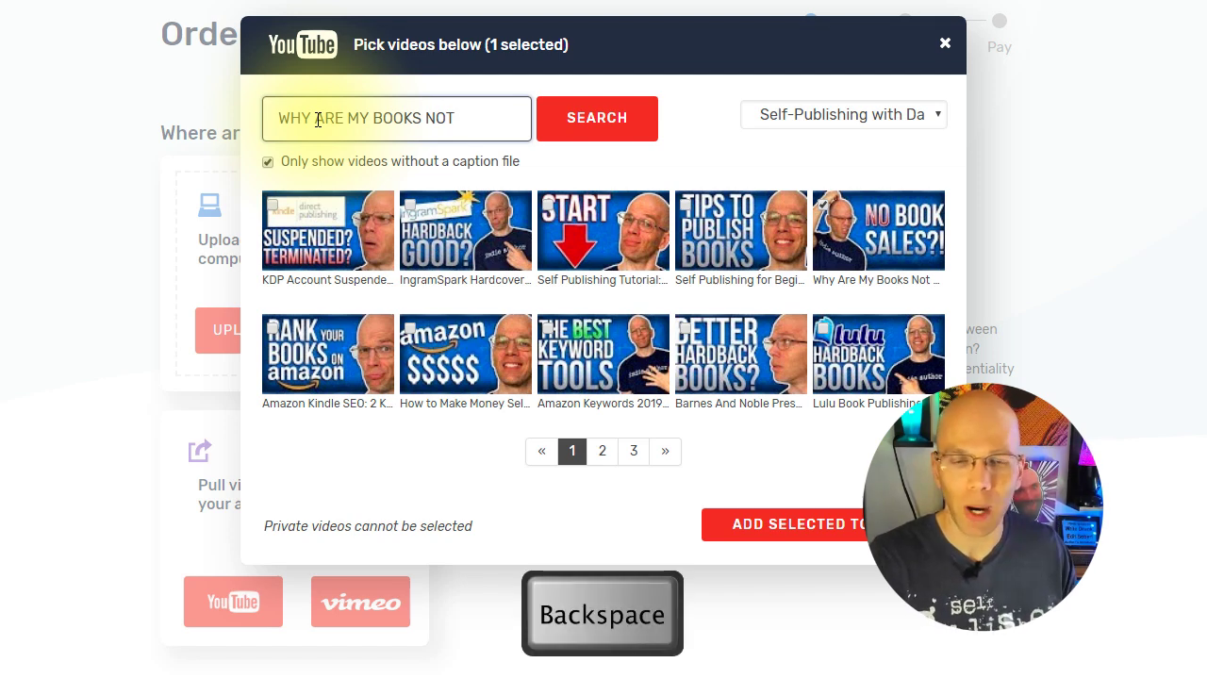
{"action": "left_click", "coordinate": [611, 116]}
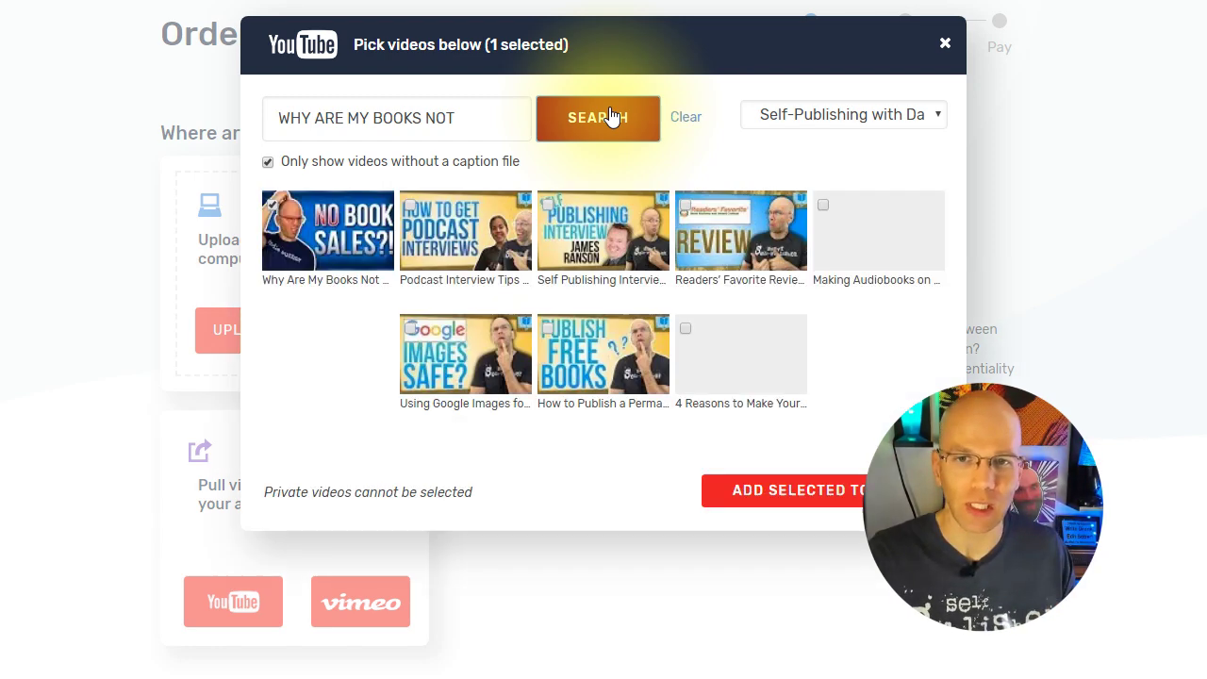
{"action": "left_click", "coordinate": [768, 501]}
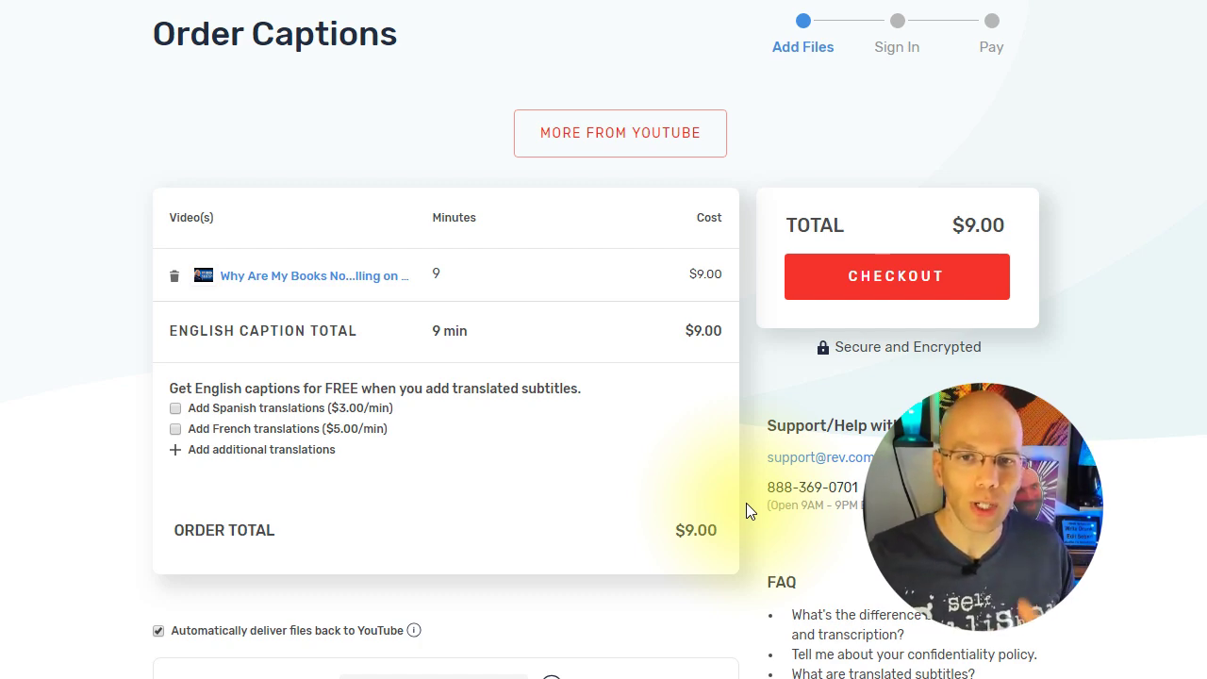
{"action": "scroll", "coordinate": [286, 636], "scroll_direction": "down", "scroll_amount": 2}
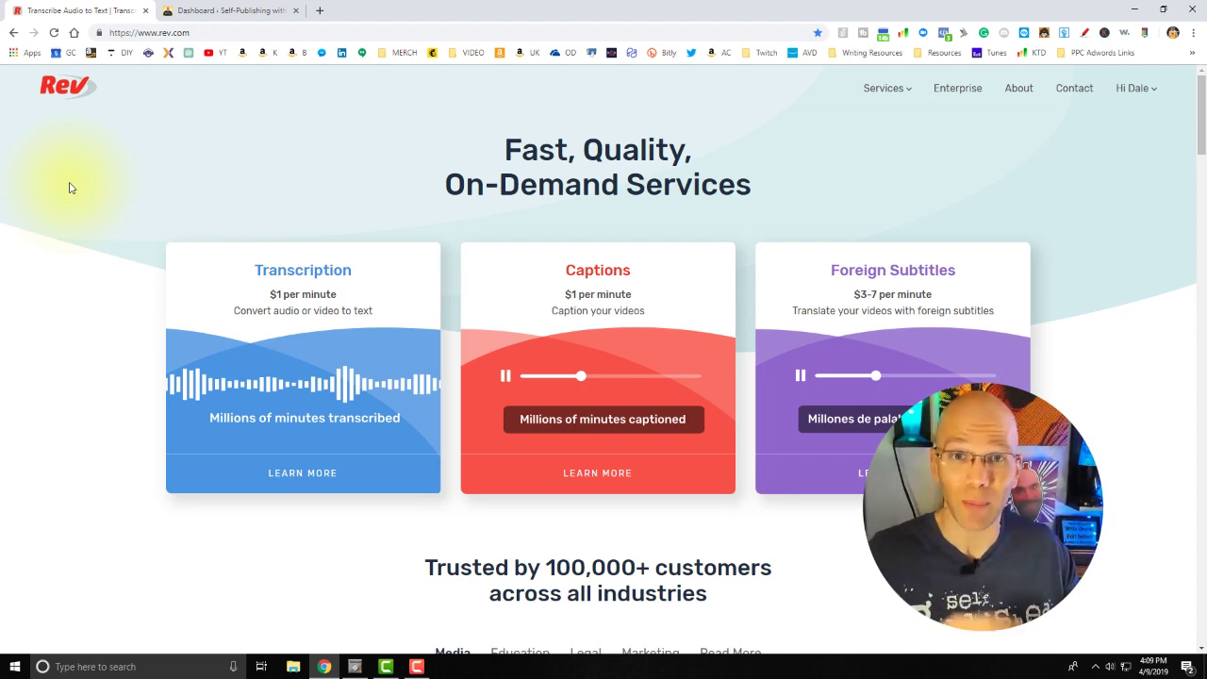
Open the completed file "PublishDrive Google Play Books Publish Alert" from the account's files in the caption editor
{"action": "left_click", "coordinate": [1121, 94]}
{"action": "left_click", "coordinate": [1108, 119]}
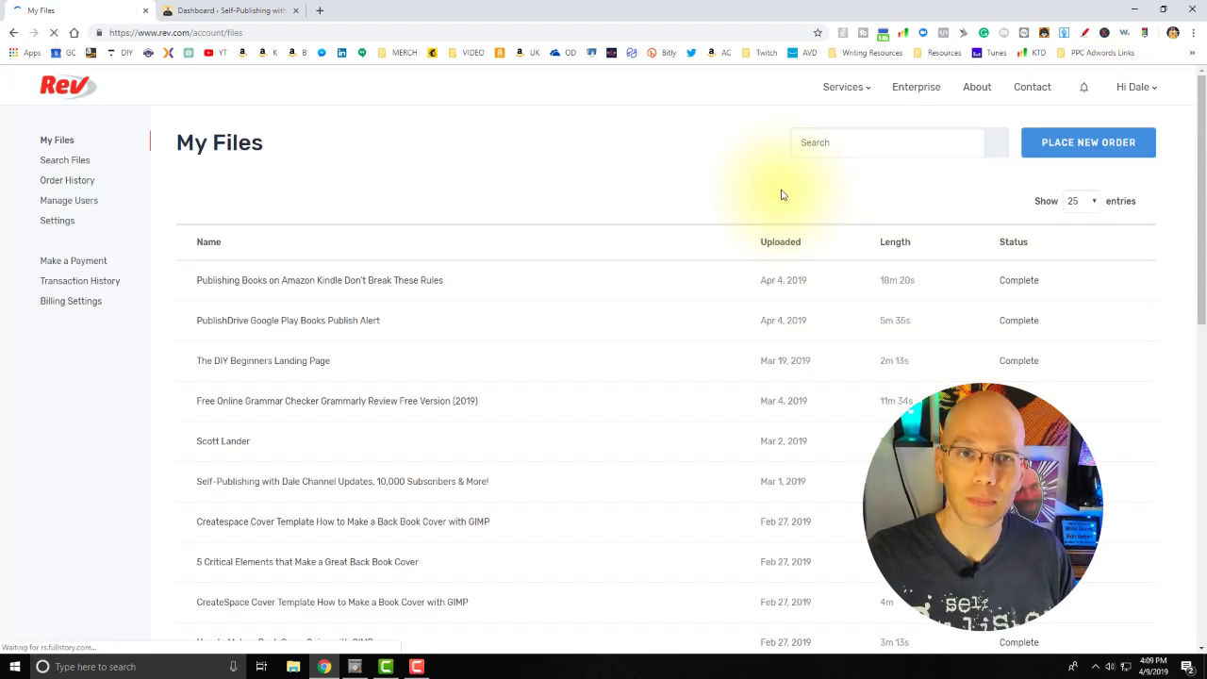
{"action": "left_click", "coordinate": [342, 326]}
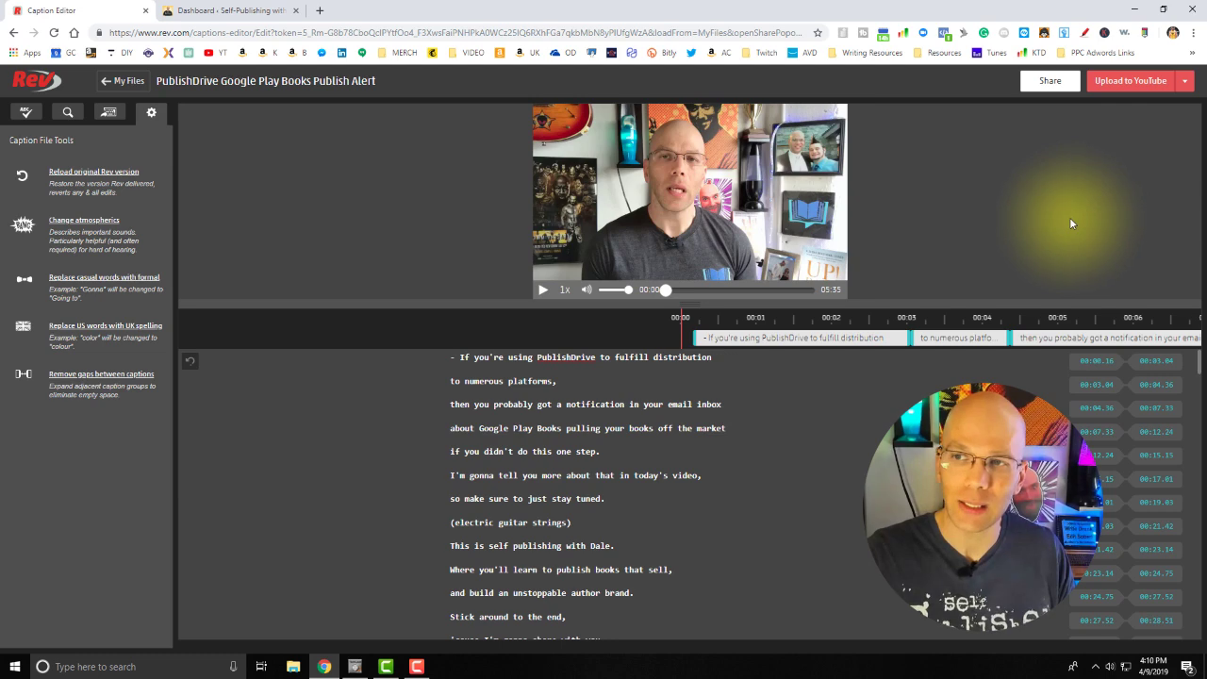
Download the captions of the PublishDrive video in Transcript (.txt) format
{"action": "left_click", "coordinate": [1183, 85]}
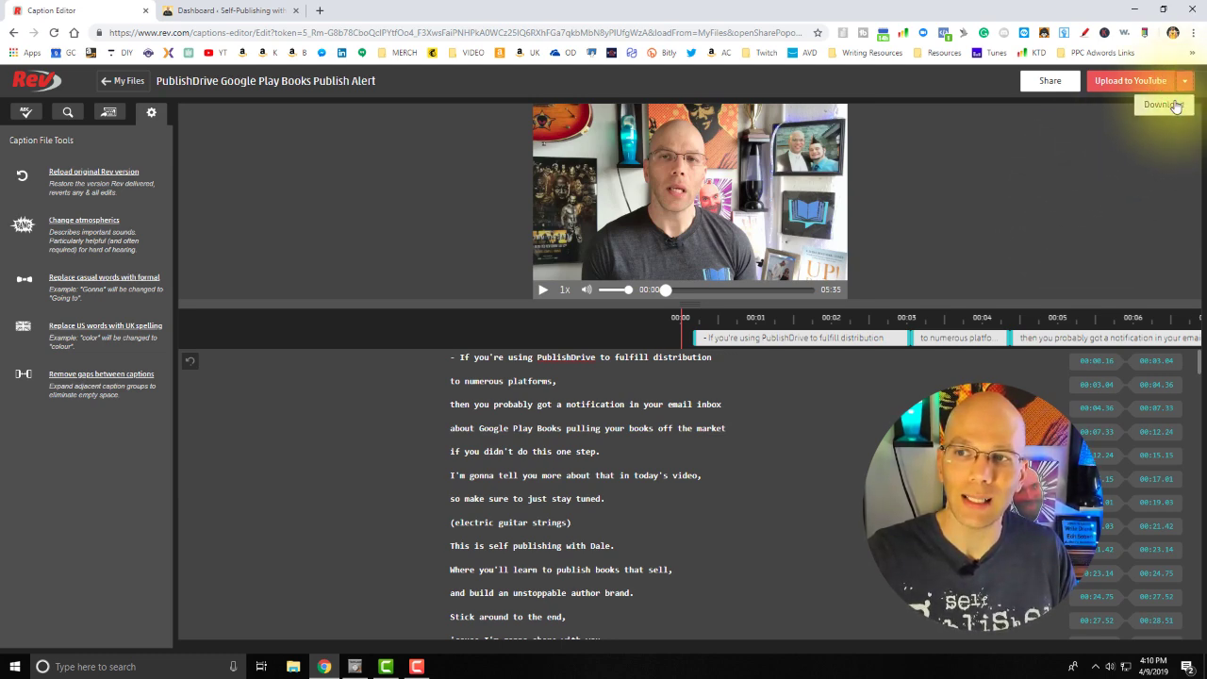
{"action": "left_click", "coordinate": [1176, 107]}
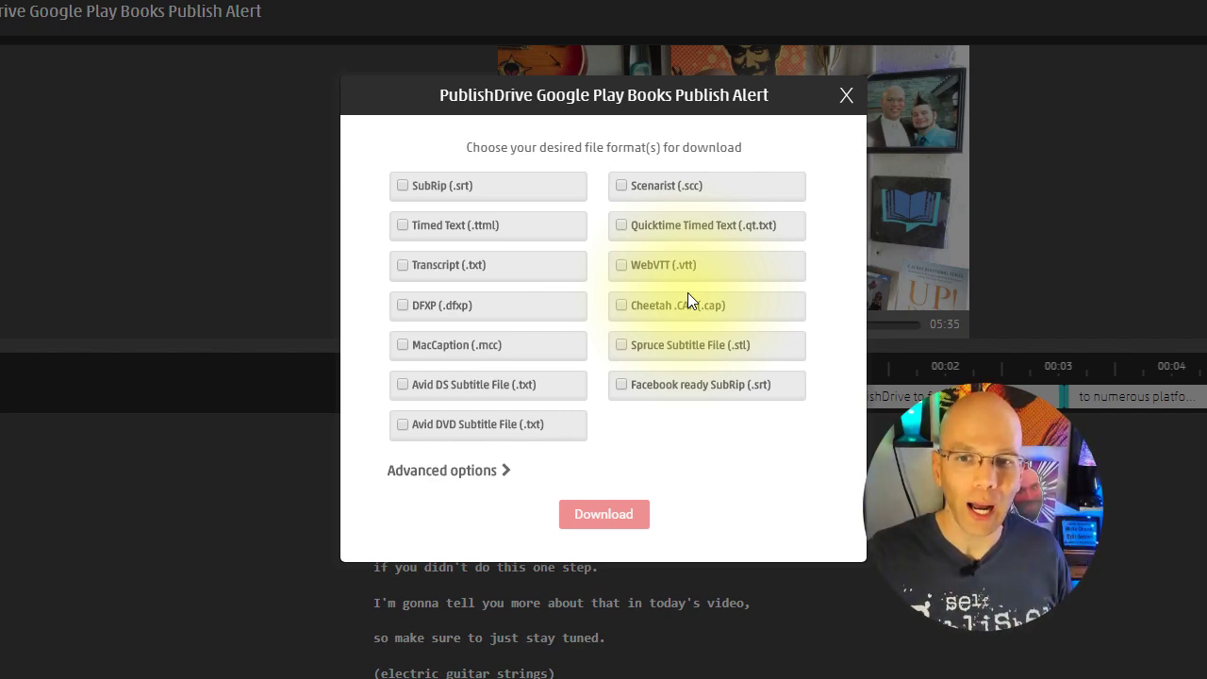
{"action": "left_click", "coordinate": [404, 268]}
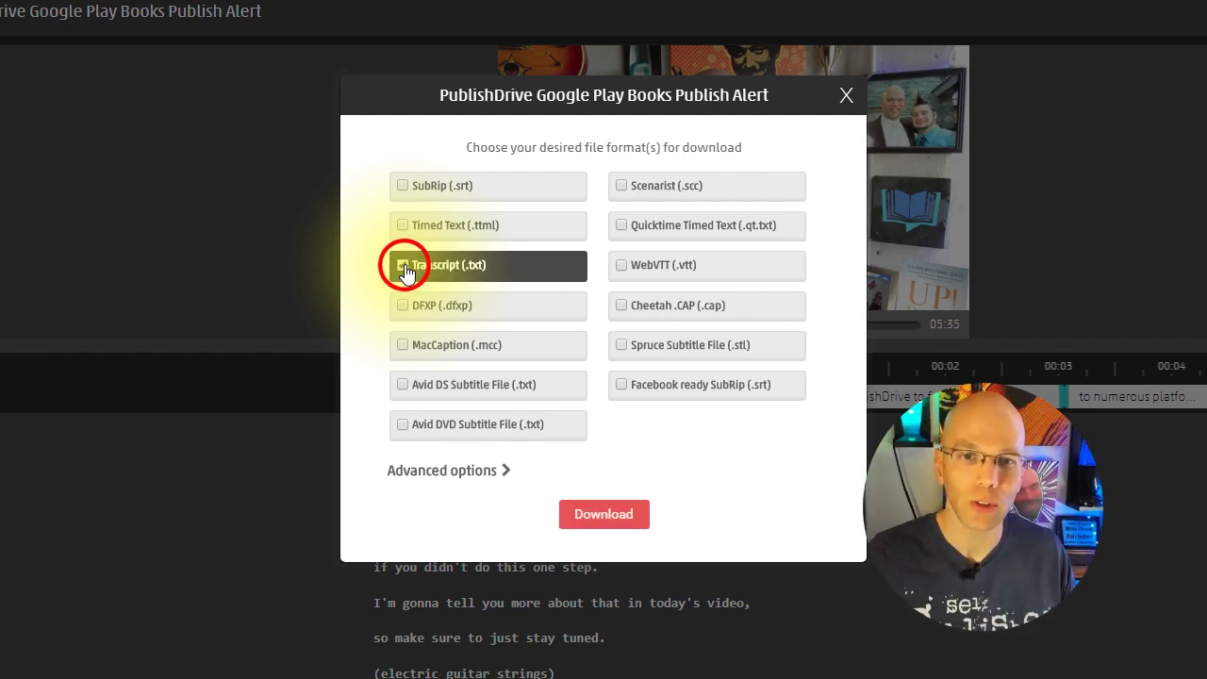
{"action": "left_click", "coordinate": [596, 518]}
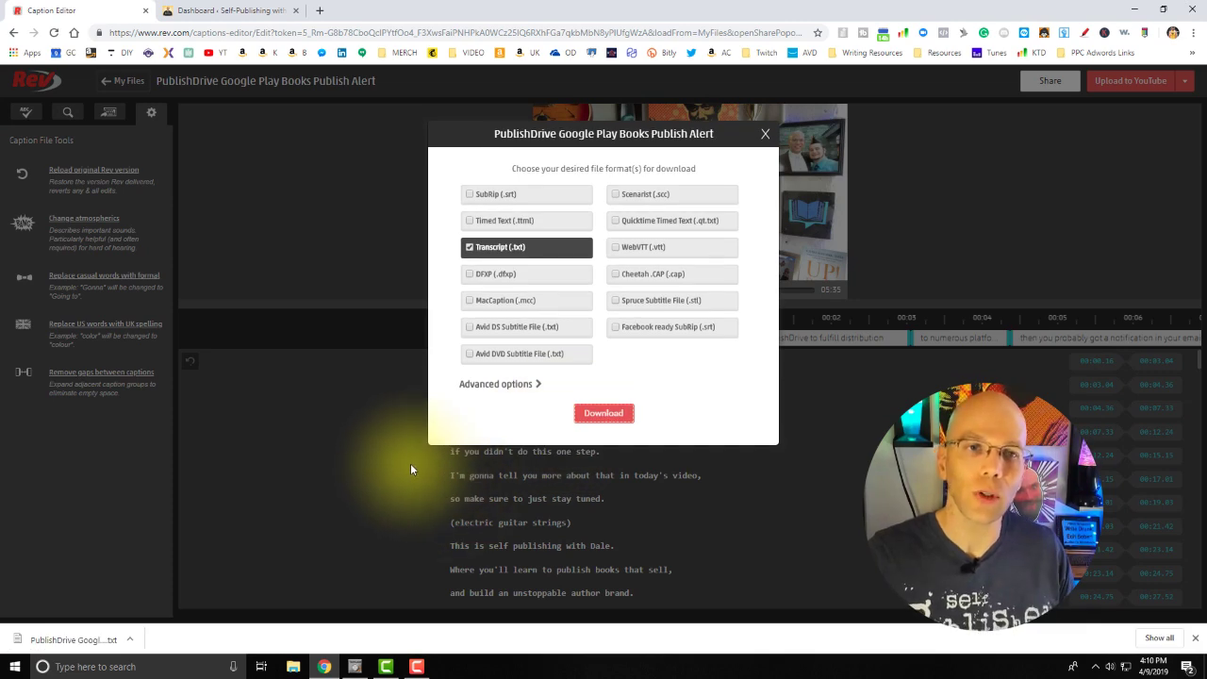
Open the downloaded PublishDrive transcript in Notepad and copy its entire text
{"action": "left_click", "coordinate": [92, 634]}
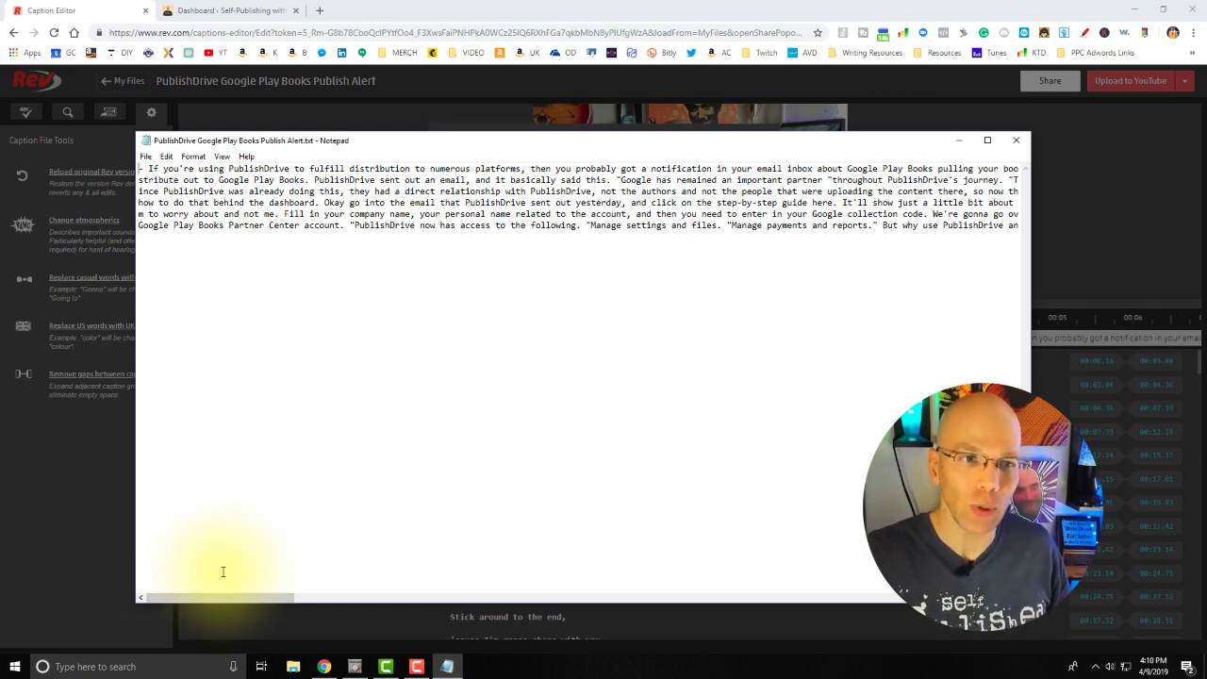
{"action": "key", "text": "ctrl+a"}
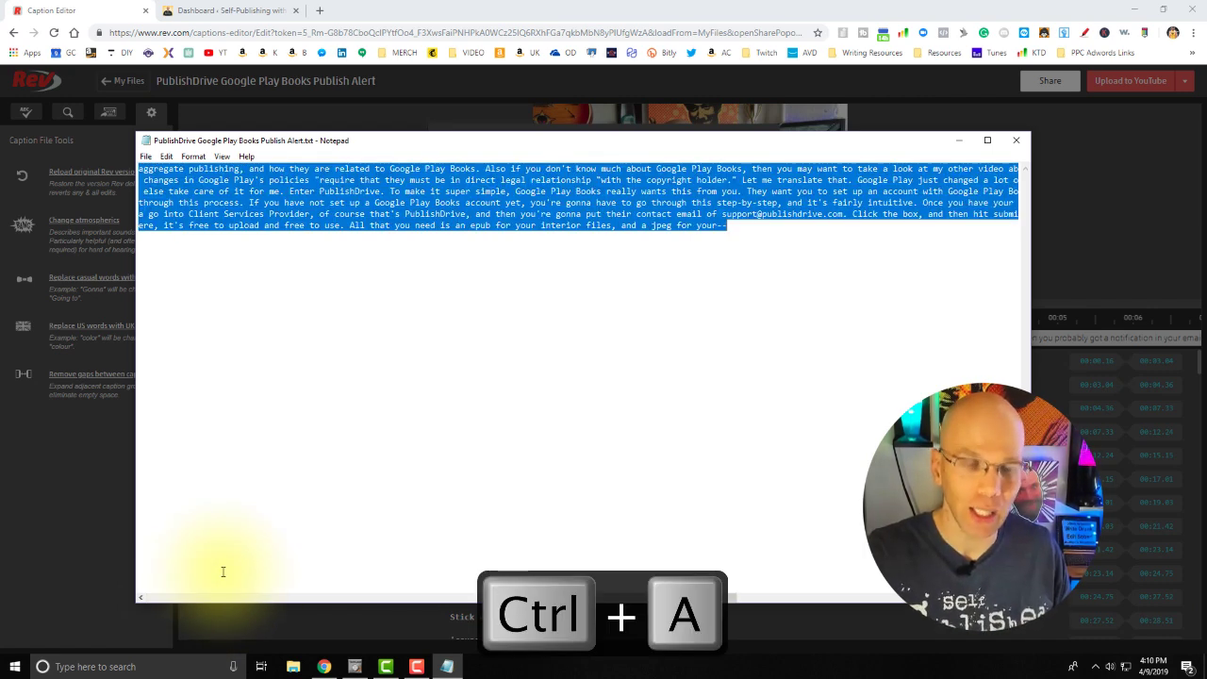
{"action": "key", "text": "ctrl+c"}
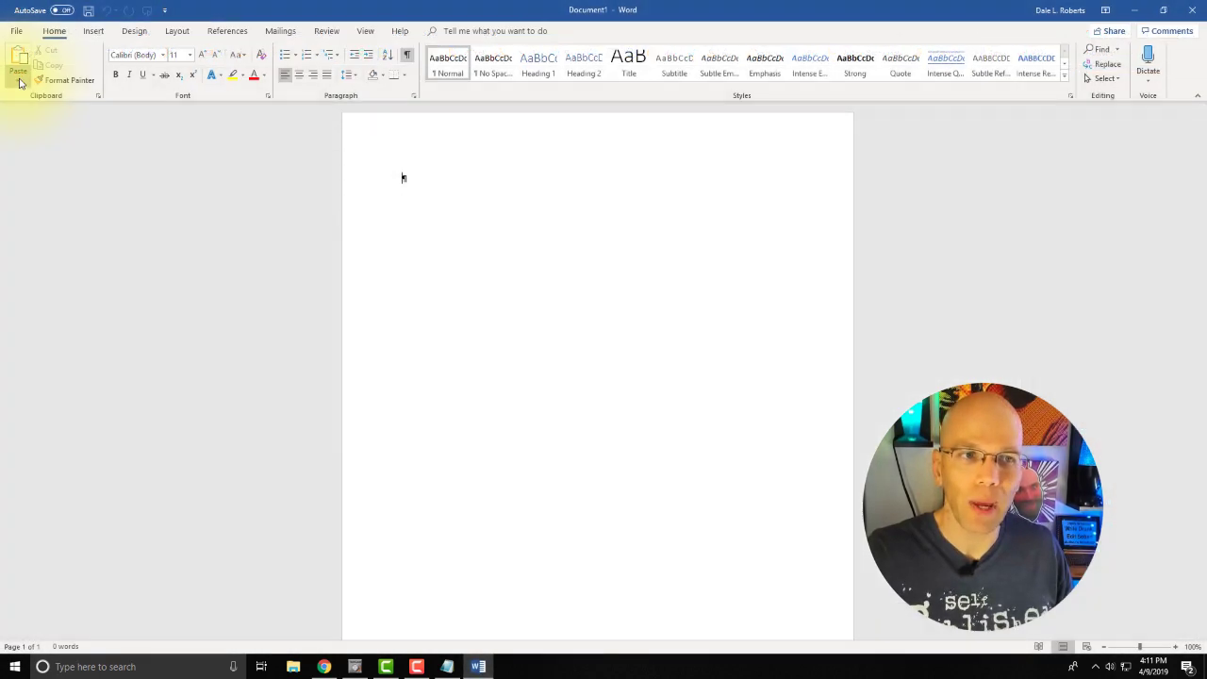
Paste the copied transcript into a blank Word document as Unformatted Text
{"action": "left_click", "coordinate": [19, 83]}
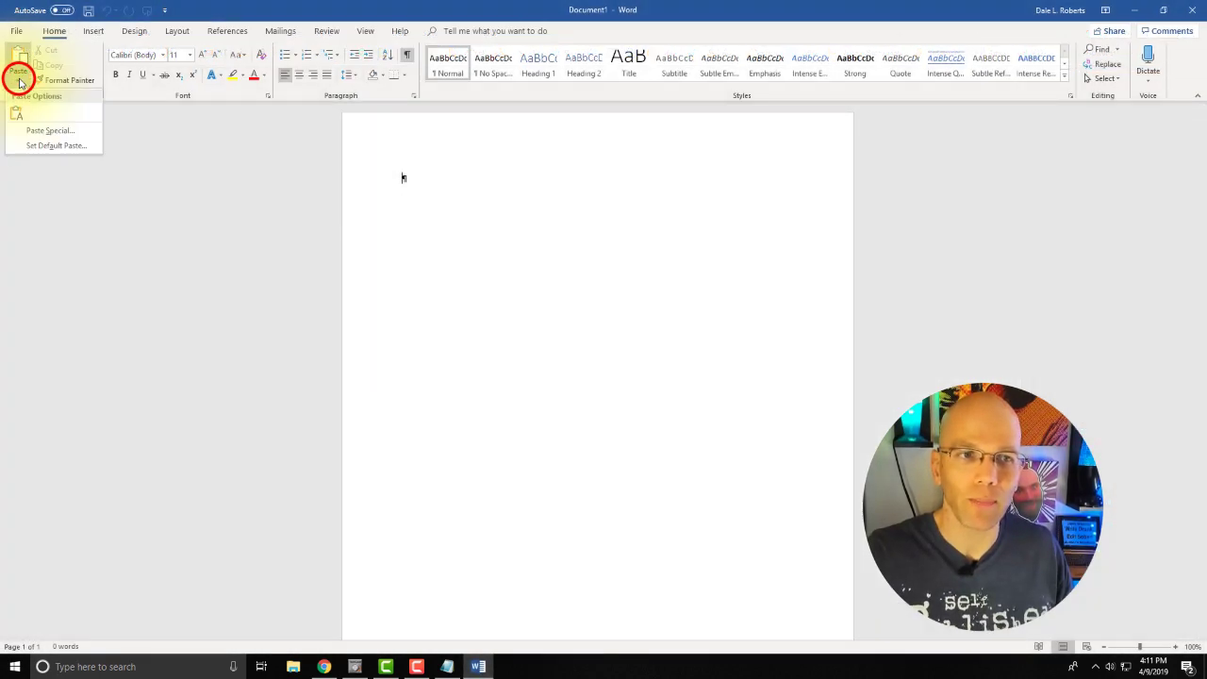
{"action": "left_click", "coordinate": [60, 129]}
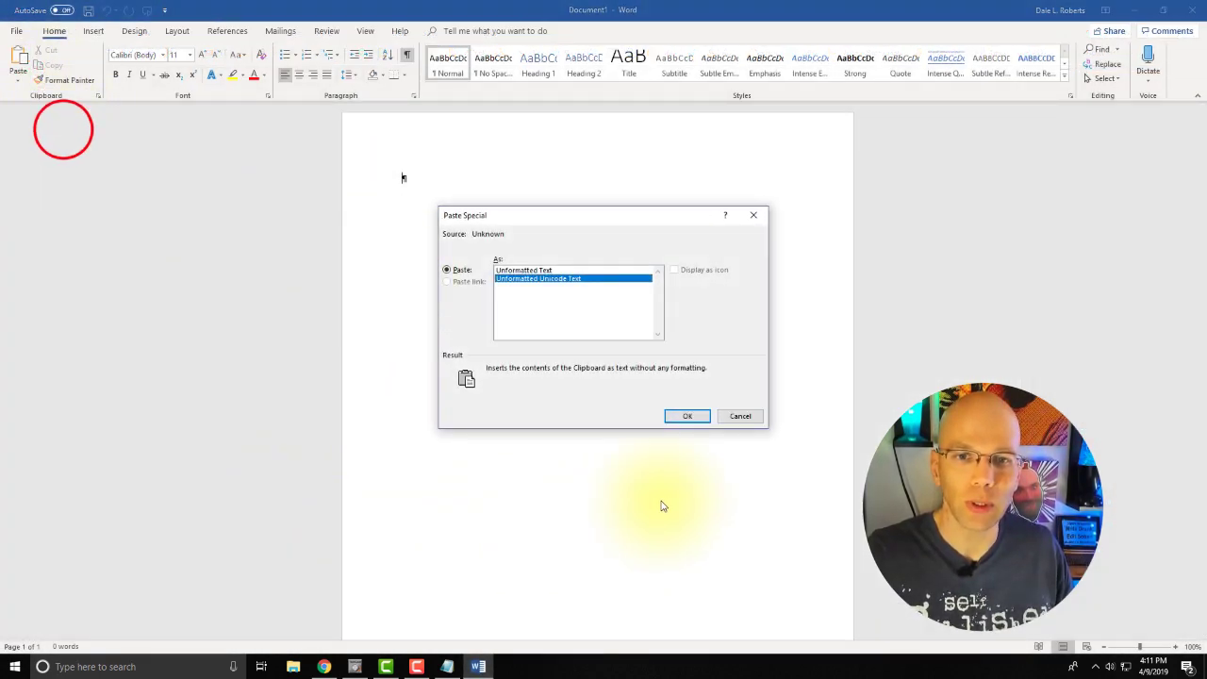
{"action": "left_click", "coordinate": [536, 271]}
{"action": "left_click", "coordinate": [686, 416]}
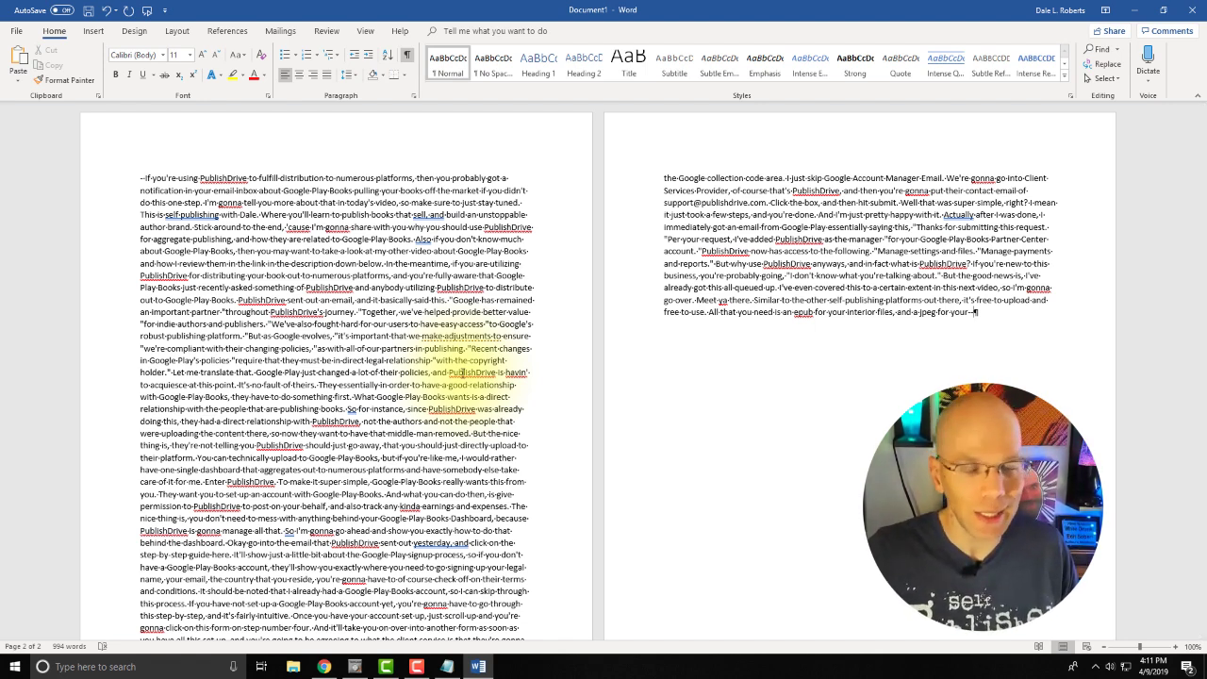
Justify the entire pasted transcript
{"action": "key", "text": "ctrl+a"}
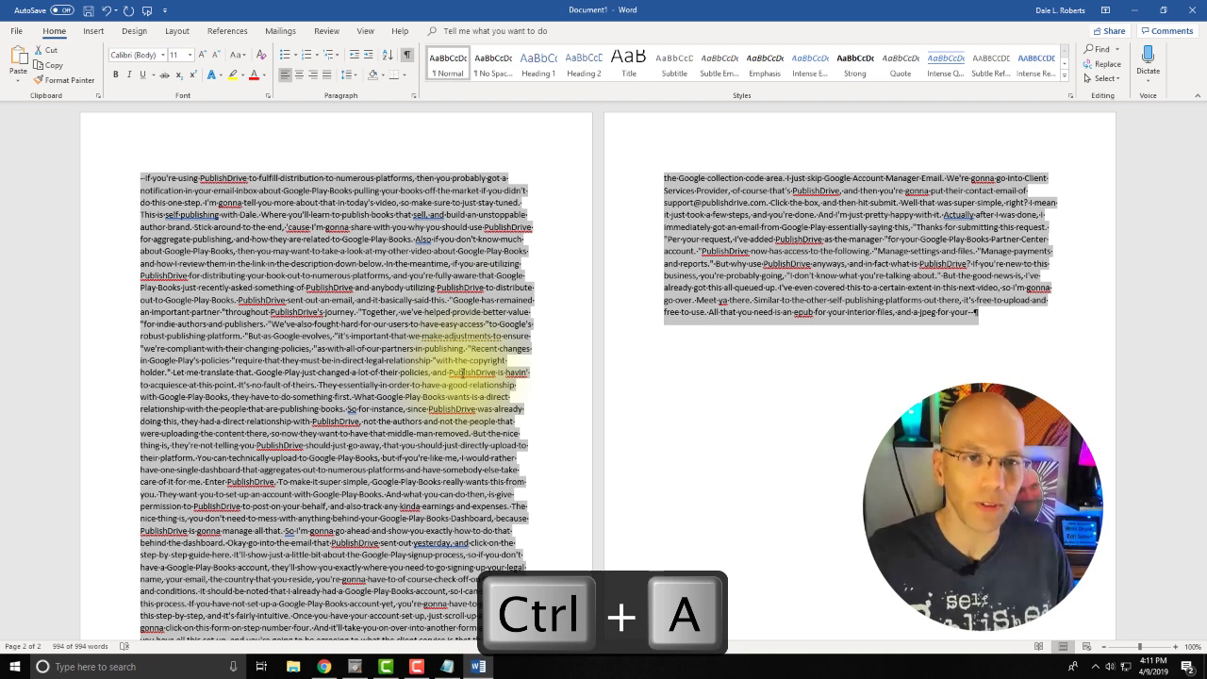
{"action": "left_click", "coordinate": [326, 75]}
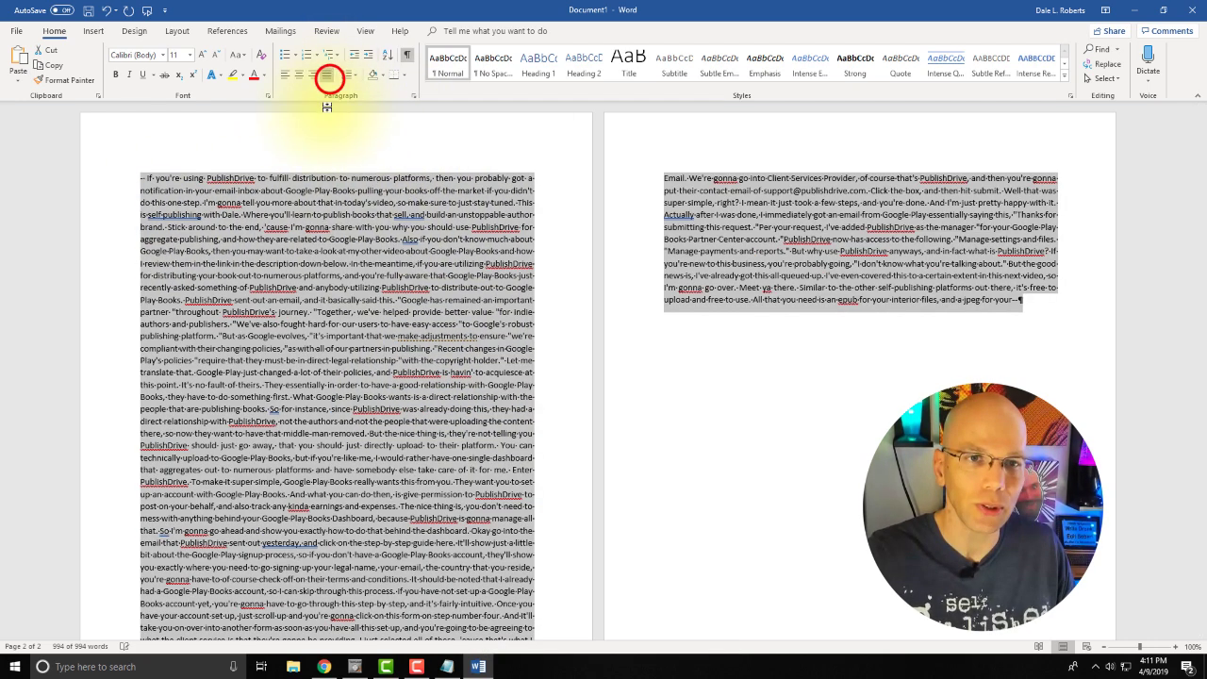
{"action": "left_click", "coordinate": [406, 235]}
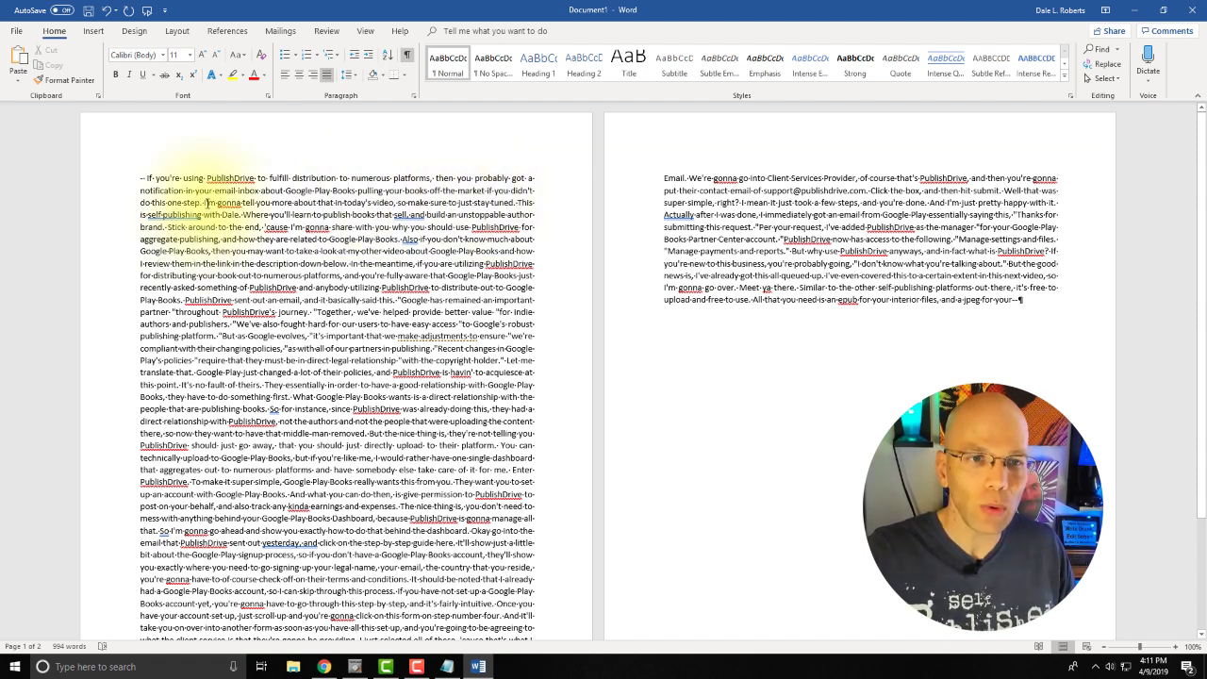
Start a new paragraph at "I'm gonna tell you more about that", leaving no extra blank line before it
{"action": "left_click", "coordinate": [203, 202]}
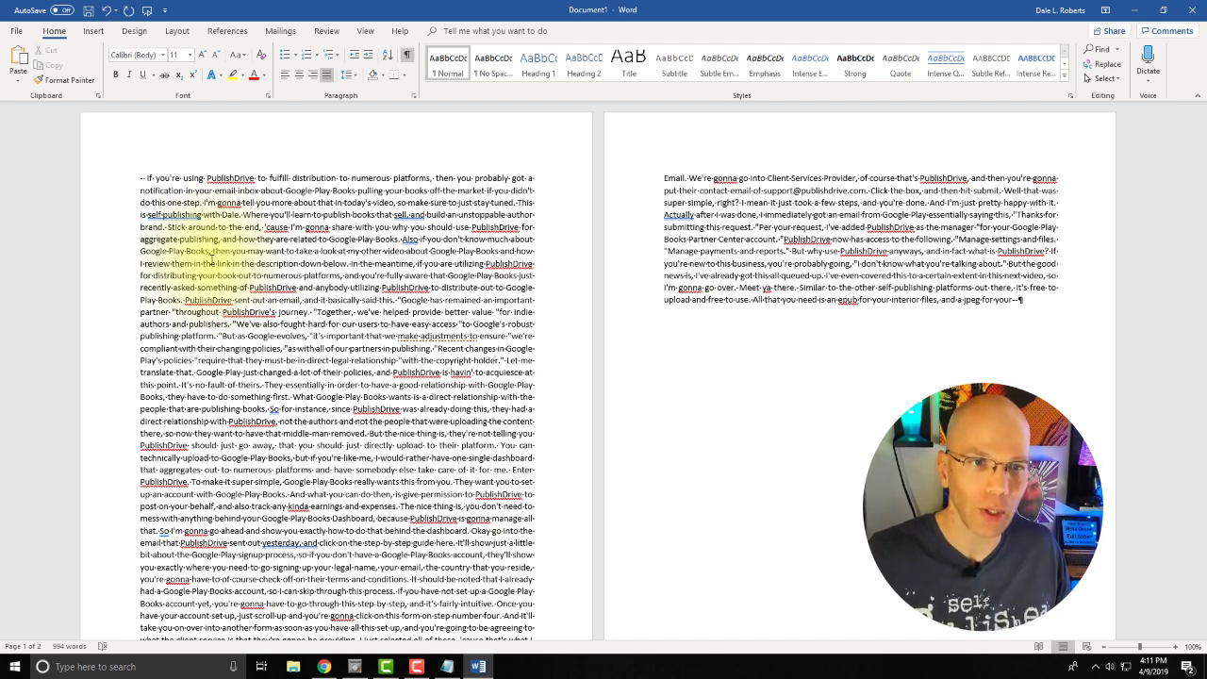
{"action": "key", "text": "Return"}
{"action": "key", "text": "Return"}
{"action": "key", "text": "Insert"}
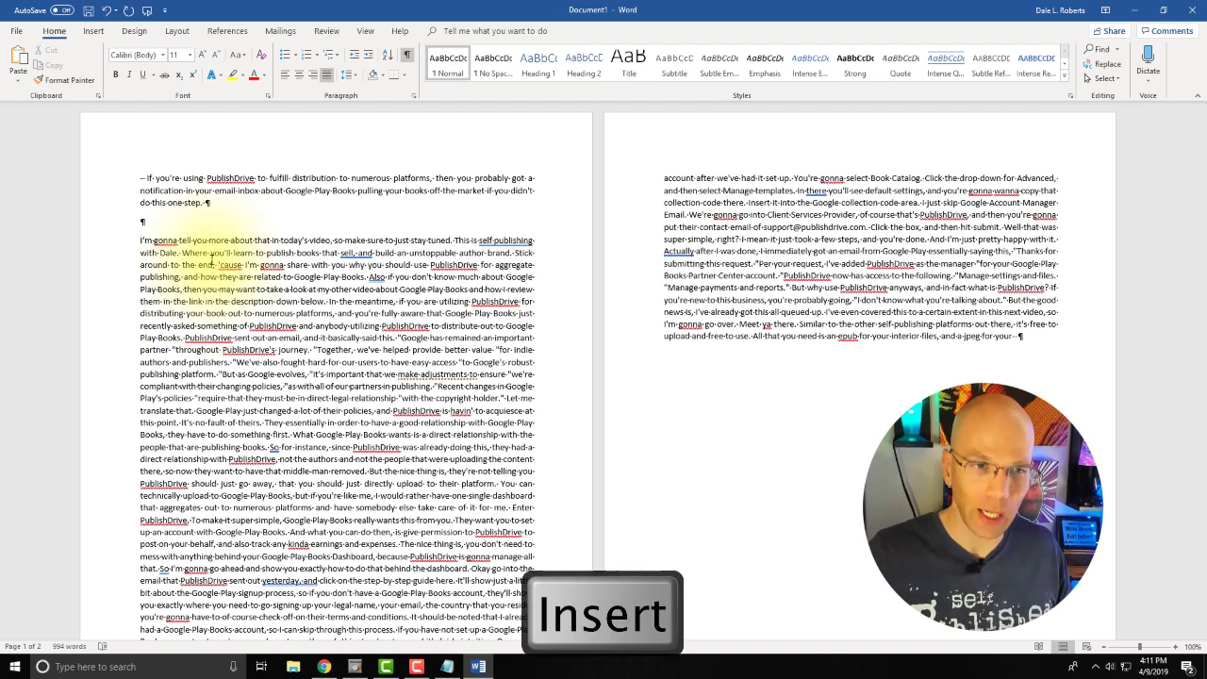
{"action": "key", "text": "BackSpace"}
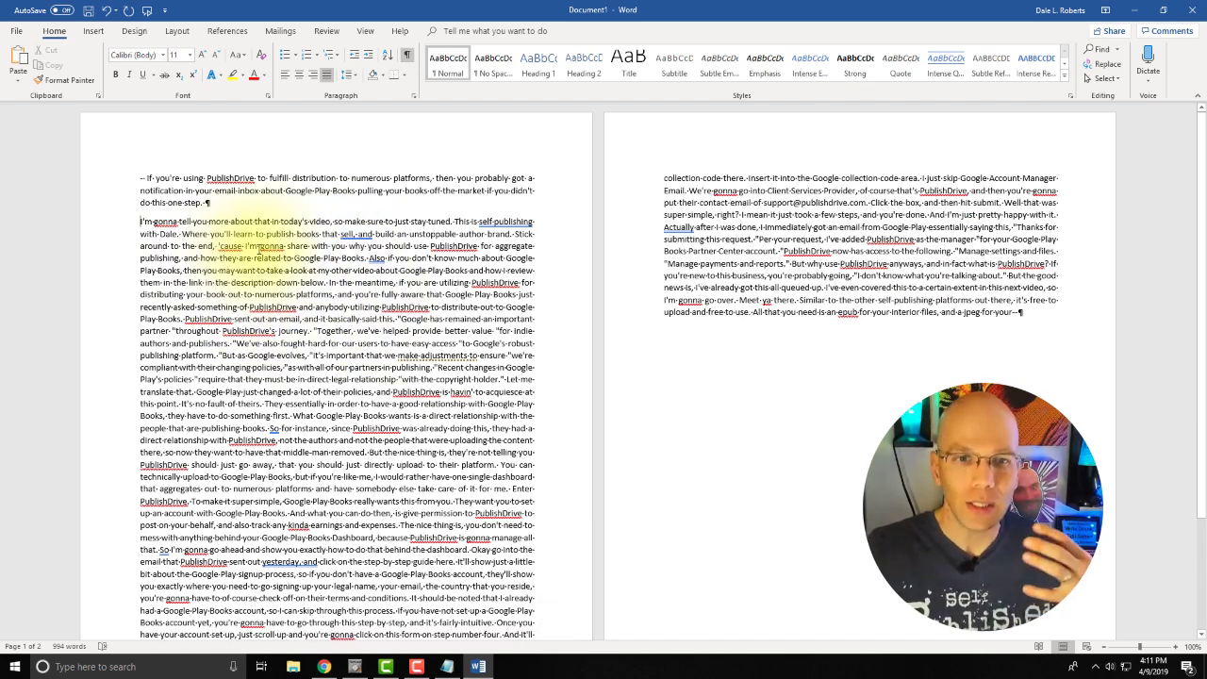
Split the transcript into short paragraphs, starting new ones at "Stick around", "Also" and "In the meantime" and continuing through the "Let me translate that" passage
{"action": "left_click", "coordinate": [516, 234]}
{"action": "key", "text": "Return"}
{"action": "left_click", "coordinate": [369, 257]}
{"action": "key", "text": "Return"}
{"action": "left_click", "coordinate": [370, 282]}
{"action": "key", "text": "Return"}
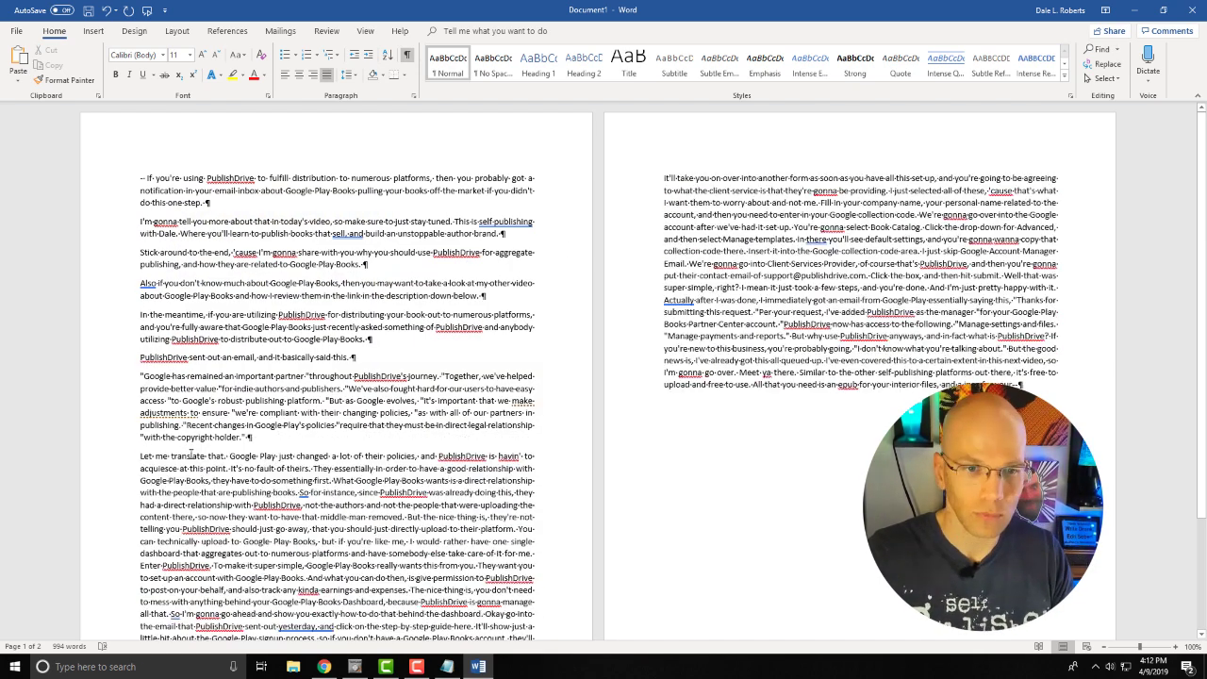
{"action": "left_click", "coordinate": [189, 452]}
{"action": "key", "text": "Return"}
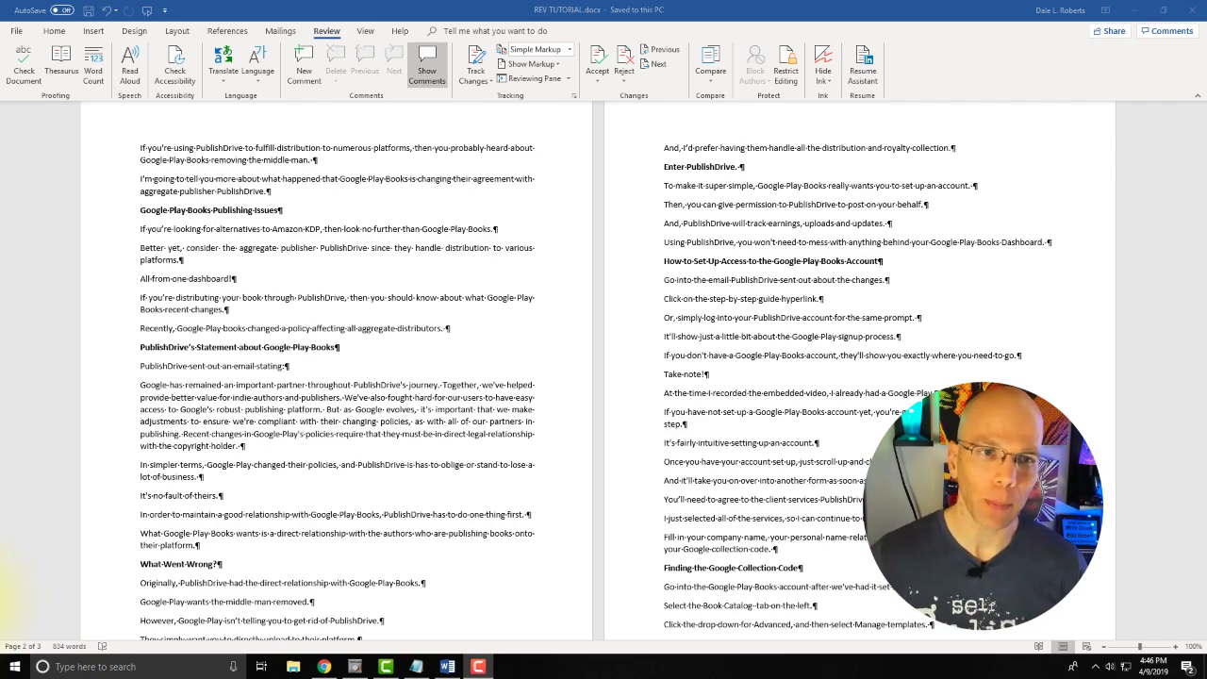
{"action": "scroll", "coordinate": [180, 470], "scroll_direction": "down", "scroll_amount": 3}
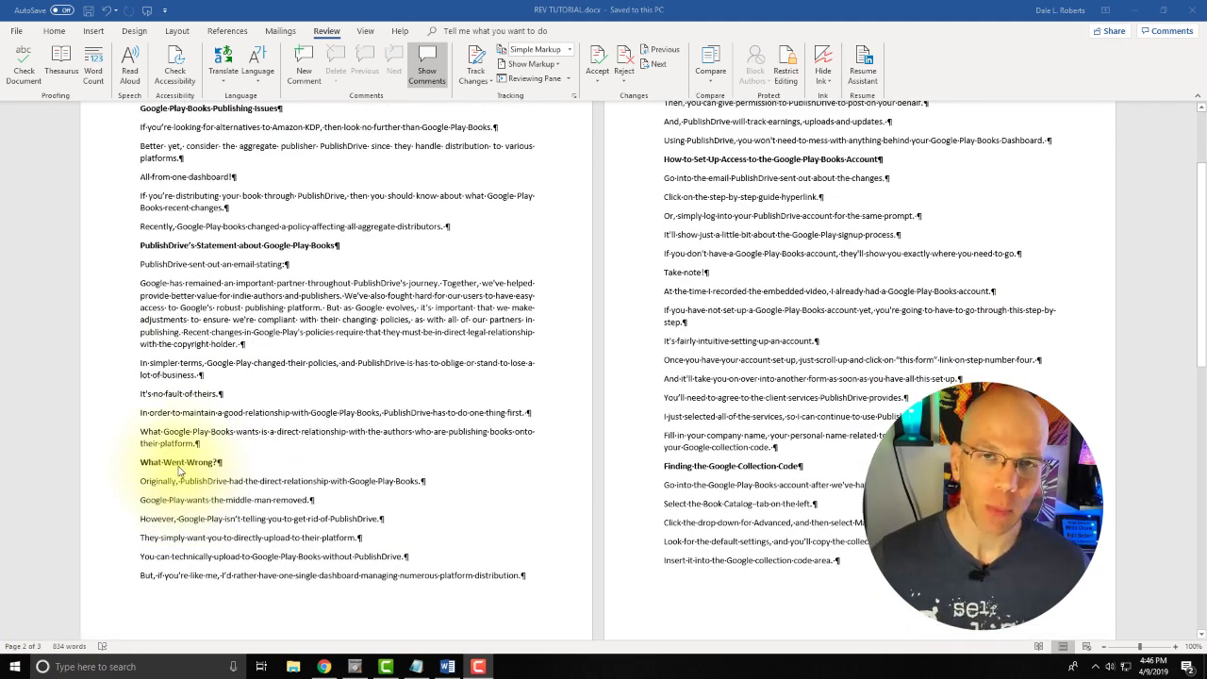
Switch to the WordPress dashboard in Chrome and start a new blog post
{"action": "scroll", "coordinate": [179, 468], "scroll_direction": "up", "scroll_amount": 4}
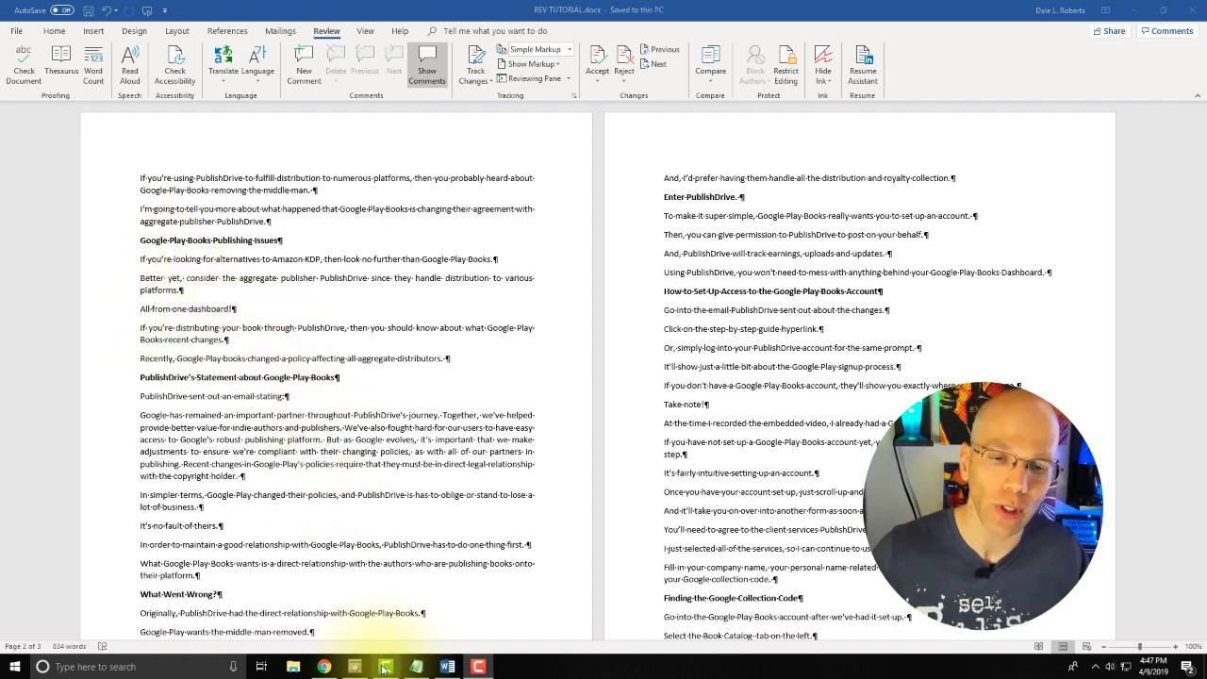
{"action": "mouse_move", "coordinate": [326, 666]}
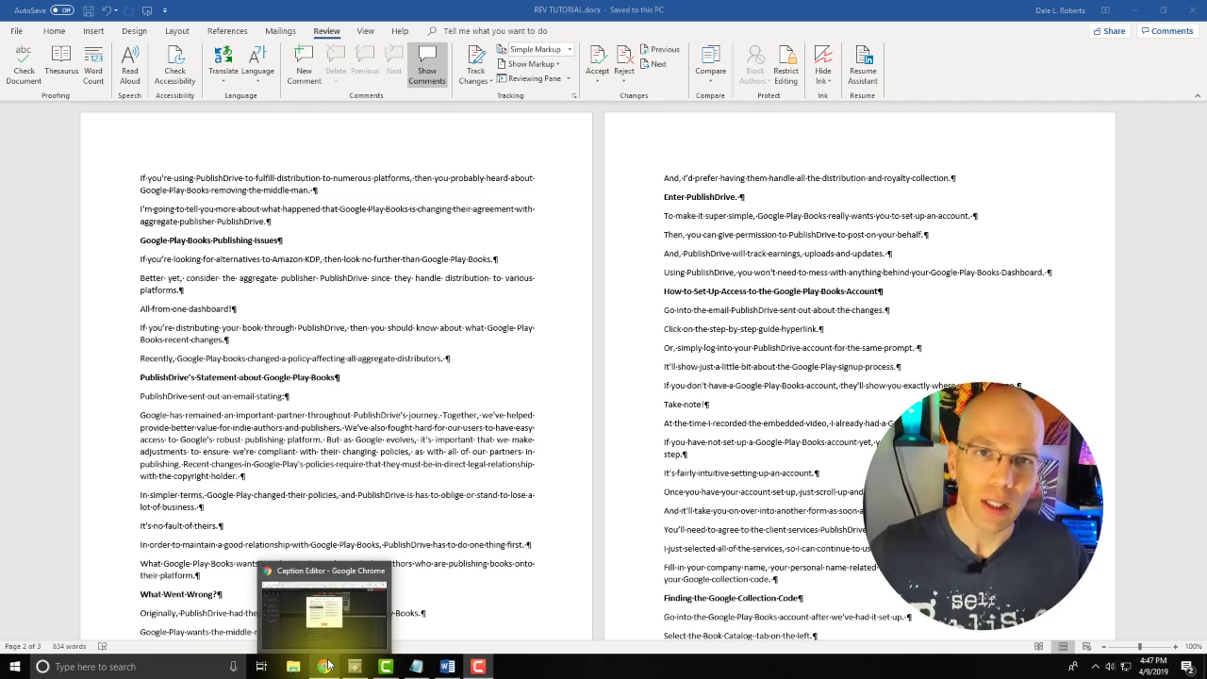
{"action": "left_click", "coordinate": [327, 662]}
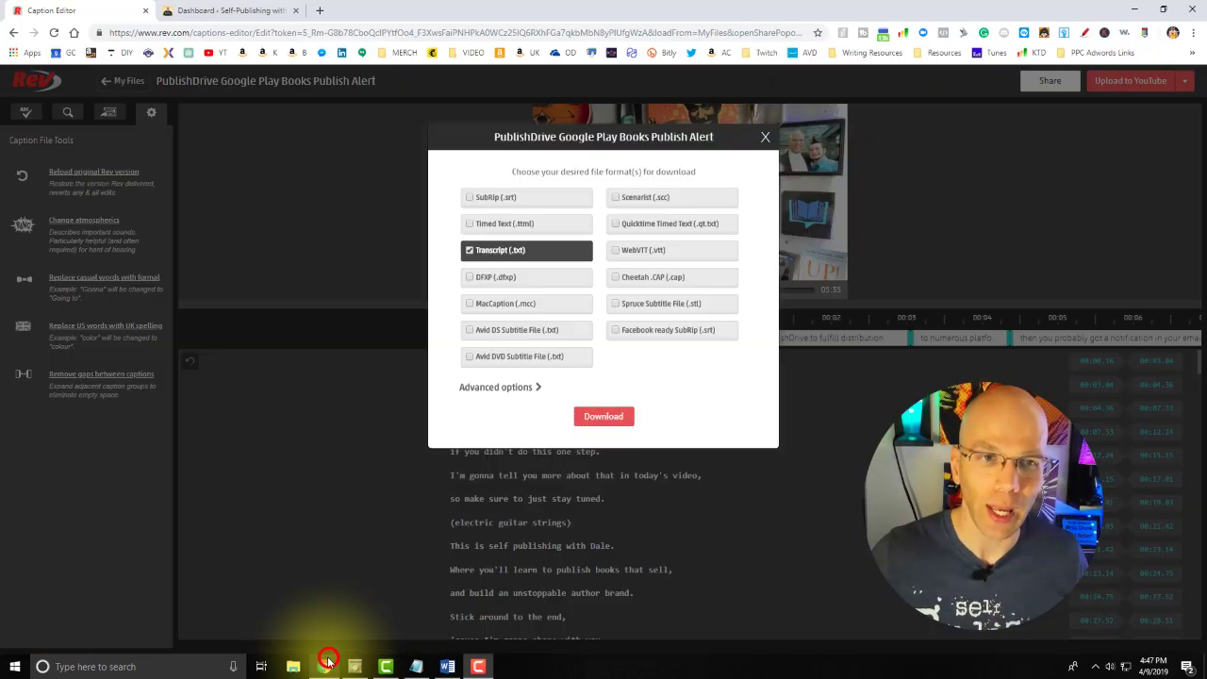
{"action": "left_click", "coordinate": [231, 10]}
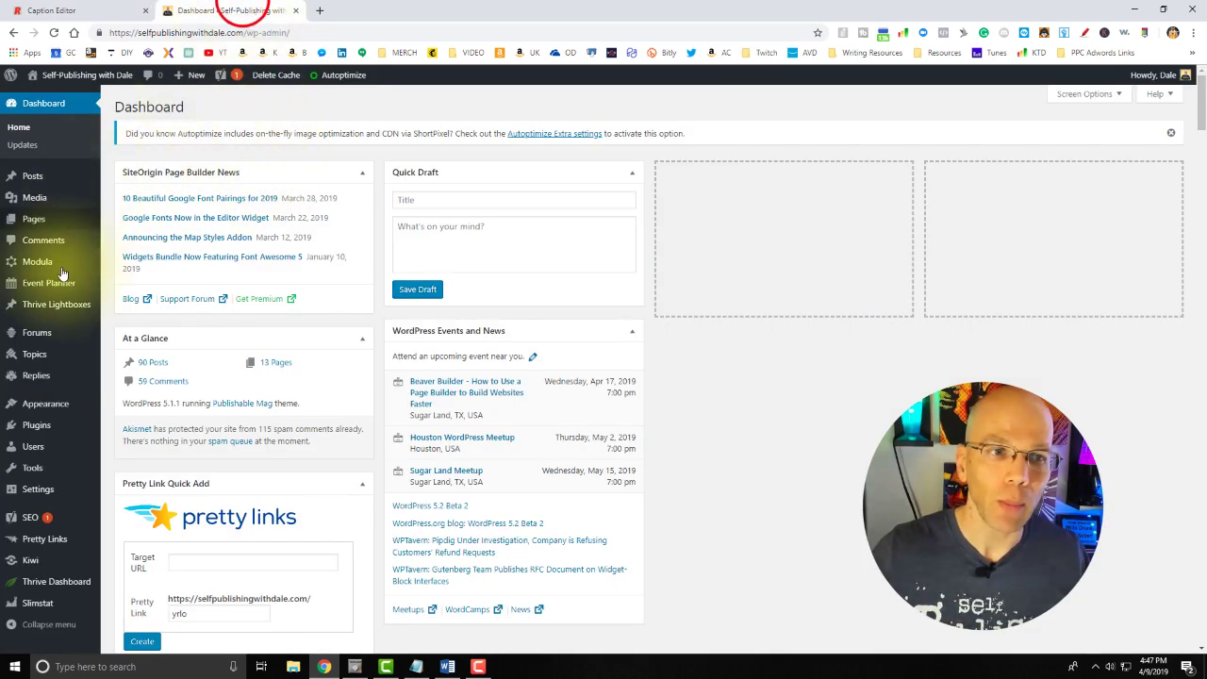
{"action": "left_click", "coordinate": [36, 179]}
{"action": "left_click", "coordinate": [186, 111]}
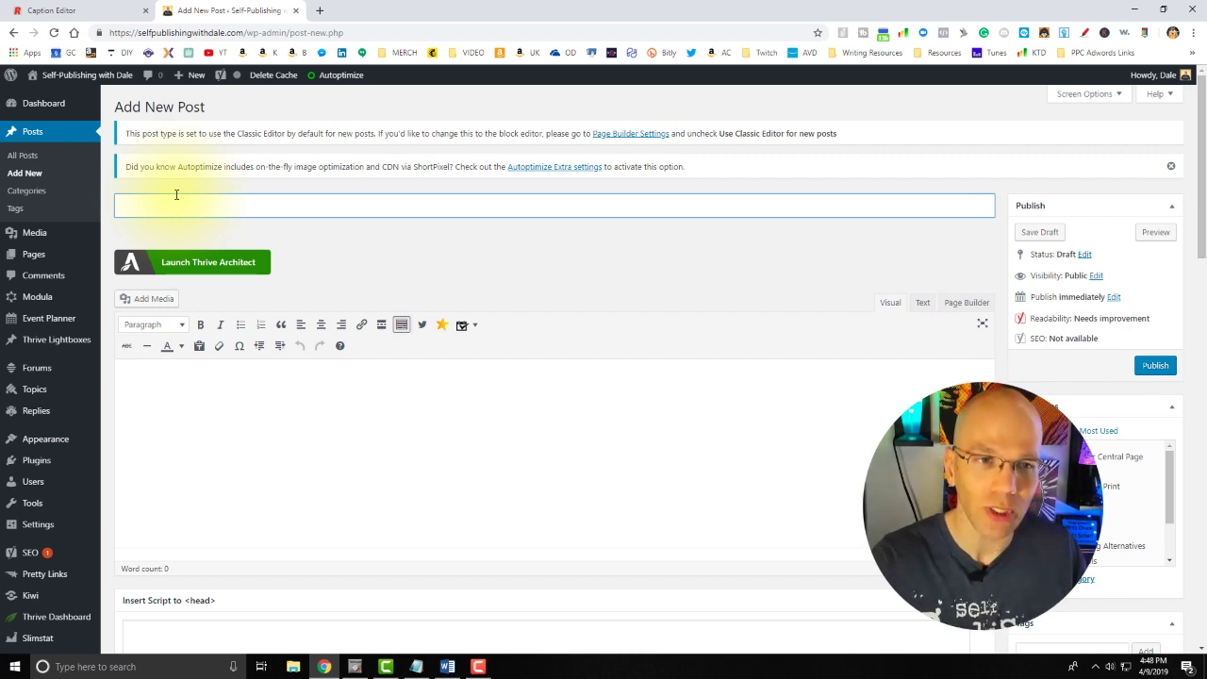
Title the post "PublishDrive News - What Happened to Google Play Books?"
{"action": "type", "text": "Publish"}
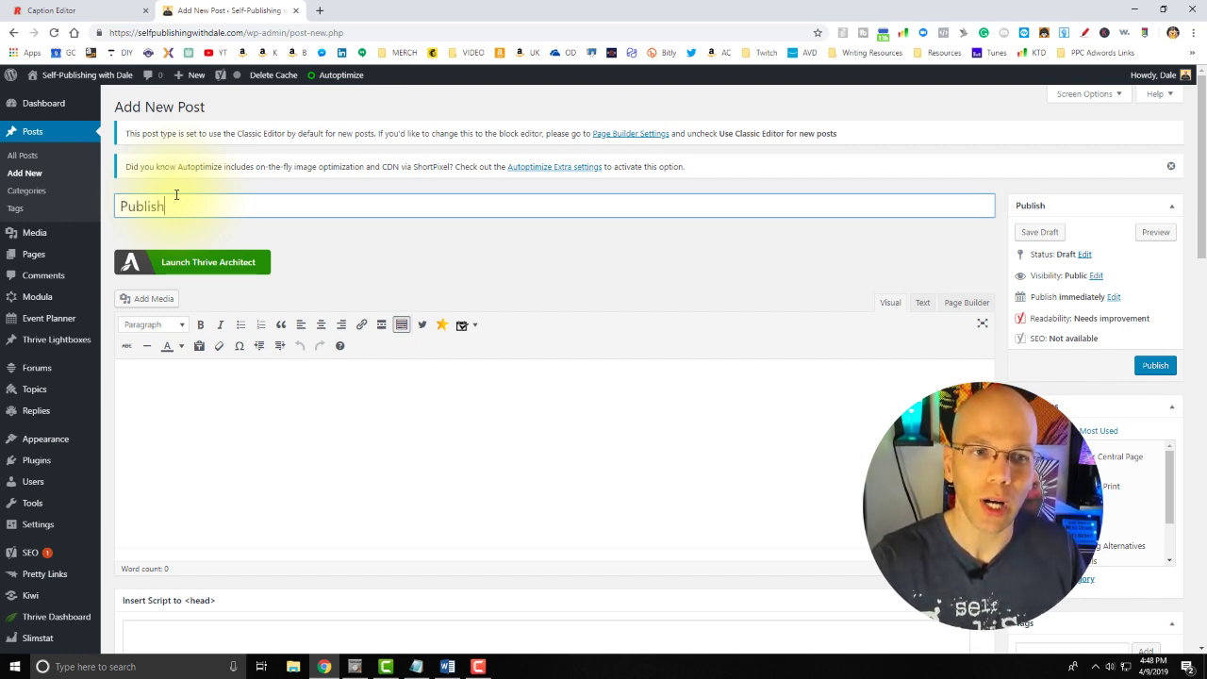
{"action": "type", "text": "Drive News"}
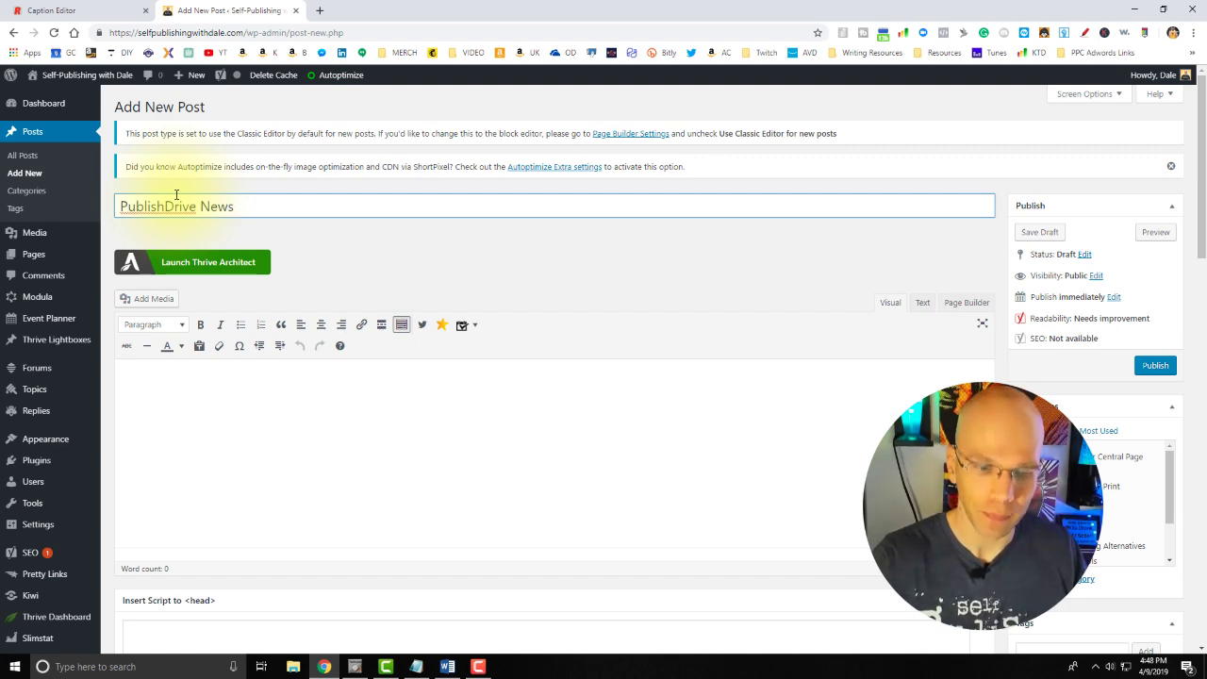
{"action": "type", "text": " - What Hap"}
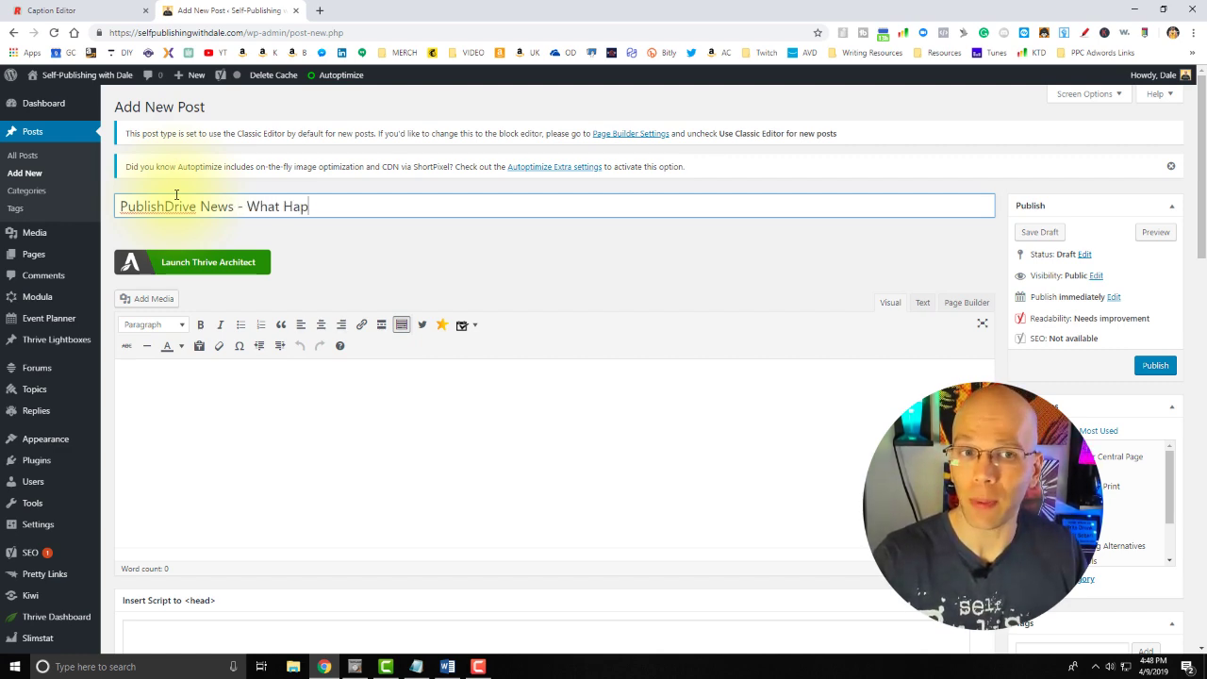
{"action": "type", "text": "pened to Google"}
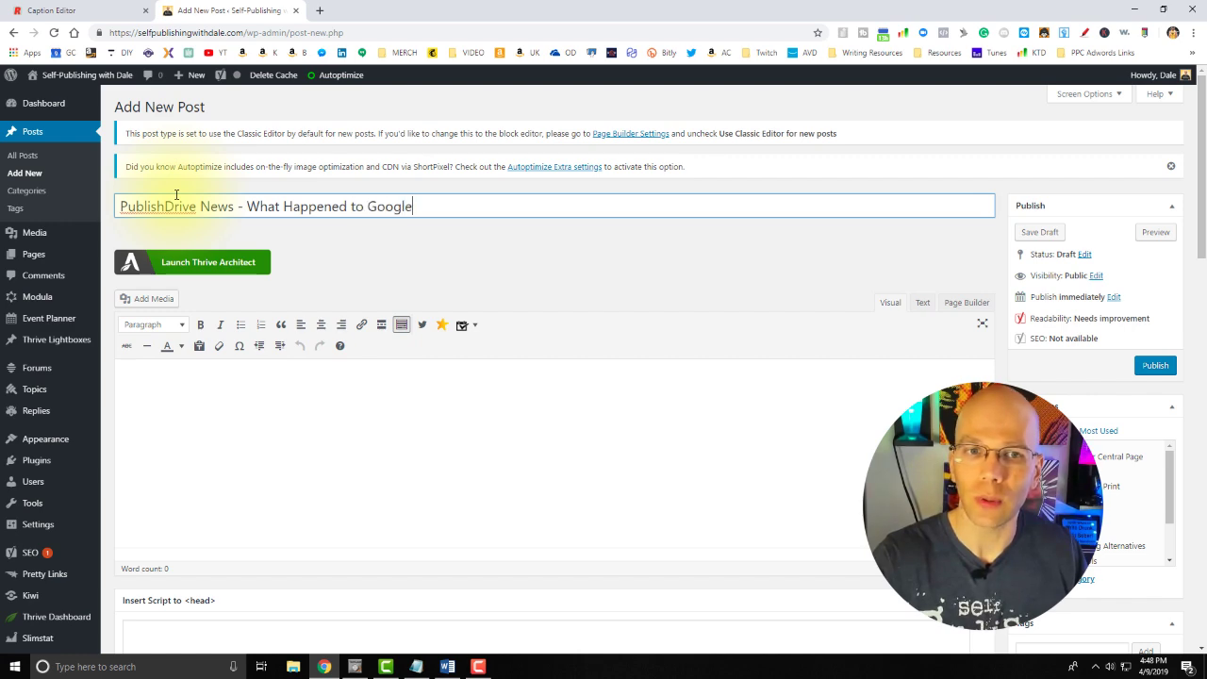
{"action": "type", "text": " Play Books?"}
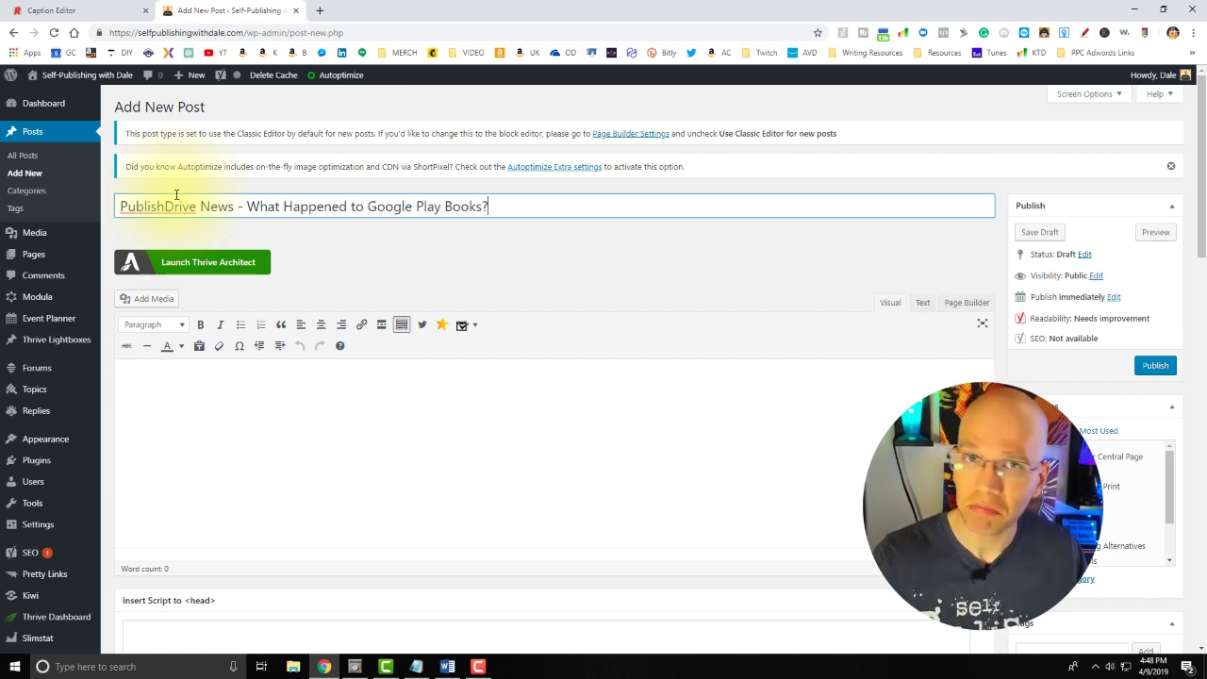
Copy the entire article from the Word document REV TUTORIAL.docx and paste it into the WordPress post body
{"action": "left_click", "coordinate": [187, 396]}
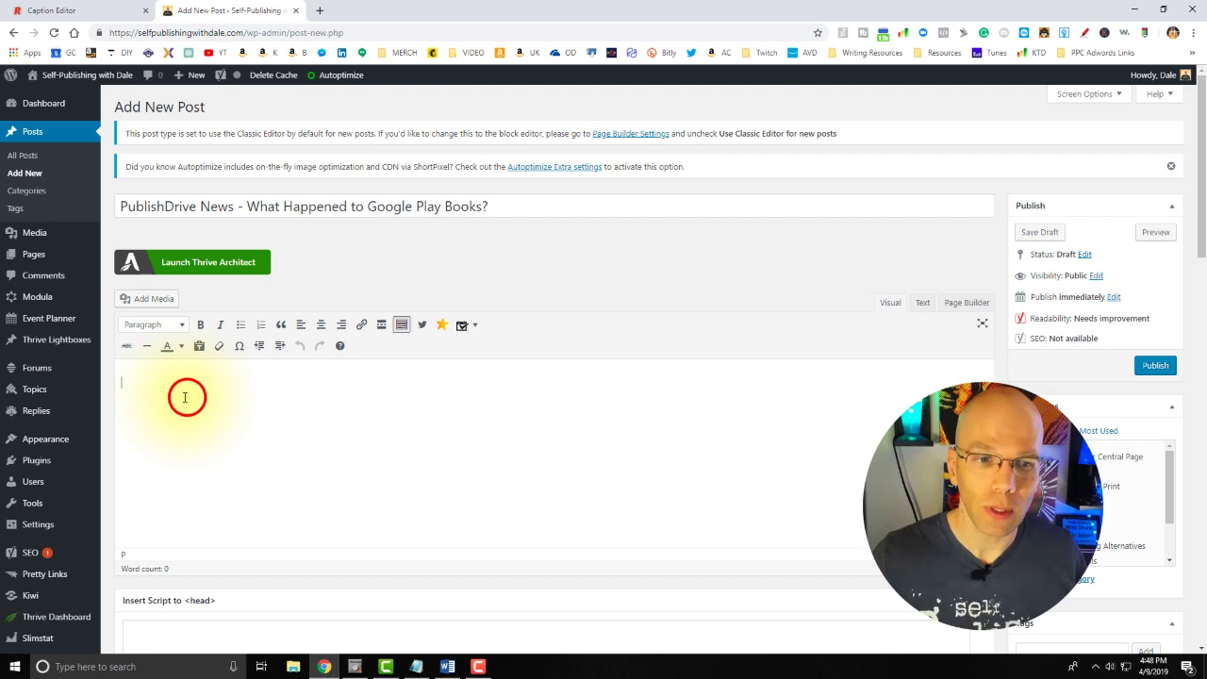
{"action": "left_click", "coordinate": [447, 666]}
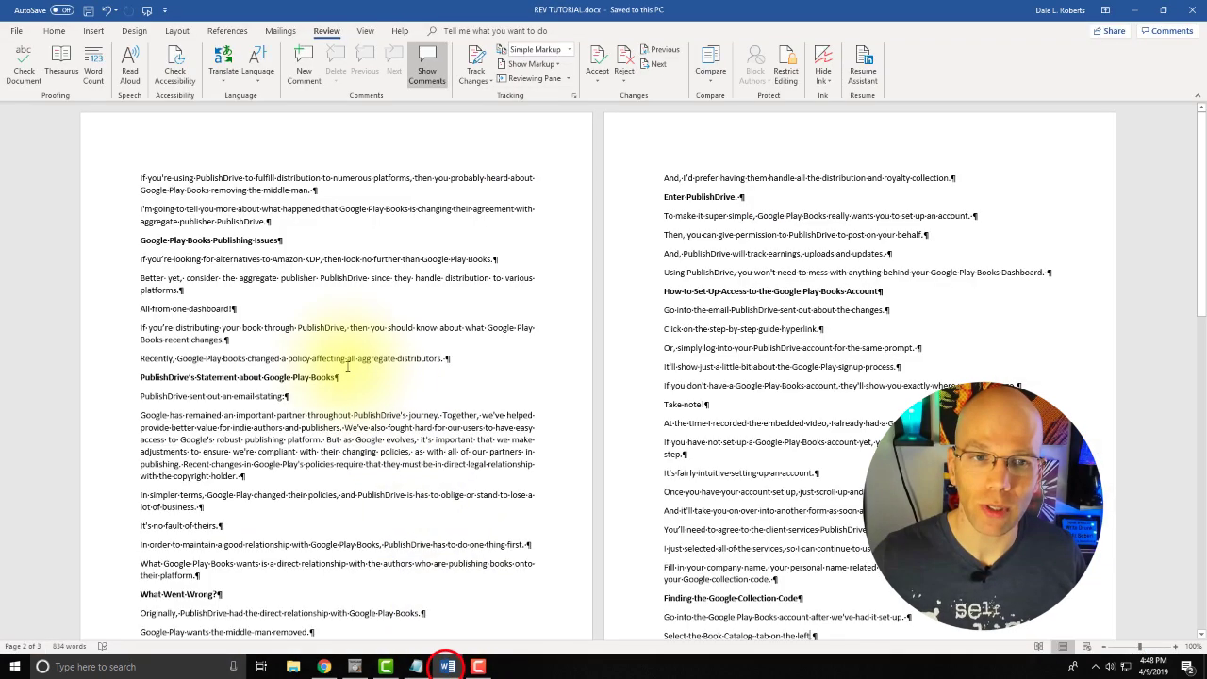
{"action": "left_click", "coordinate": [321, 337]}
{"action": "key", "text": "ctrl+a"}
{"action": "key", "text": "ctrl+c"}
{"action": "left_click", "coordinate": [323, 666]}
{"action": "key", "text": "ctrl+v"}
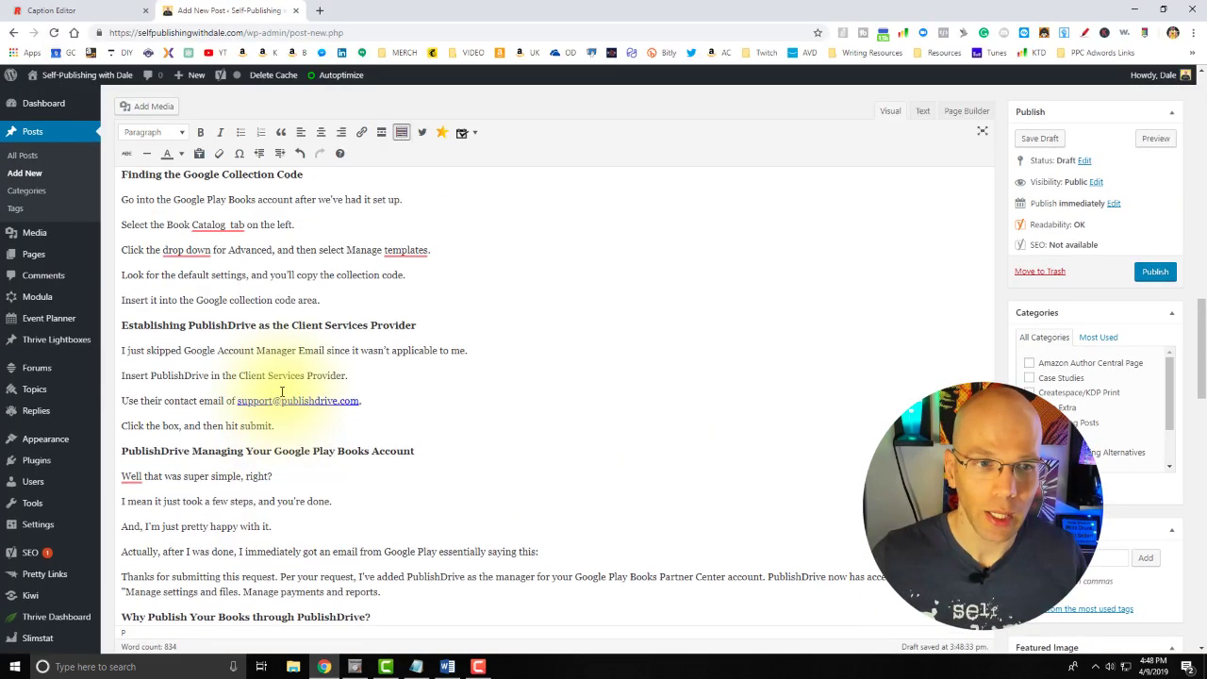
{"action": "scroll", "coordinate": [280, 391], "scroll_direction": "up", "scroll_amount": 10}
{"action": "scroll", "coordinate": [279, 380], "scroll_direction": "up", "scroll_amount": 5}
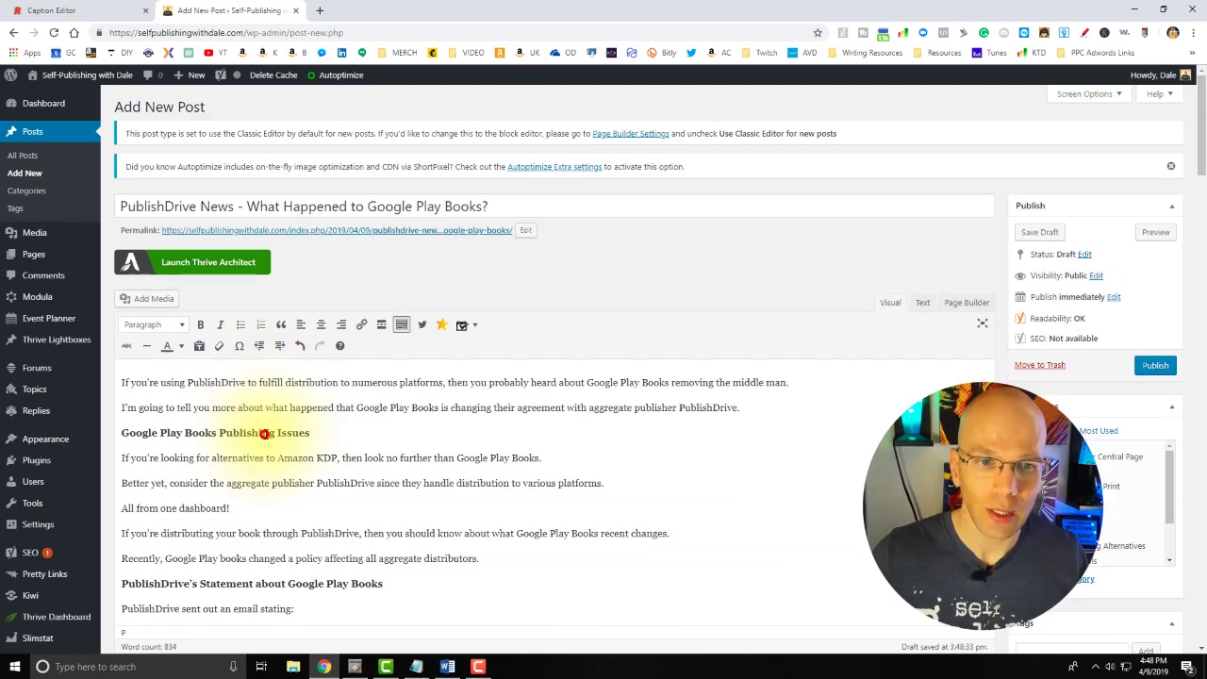
{"action": "left_click", "coordinate": [266, 433]}
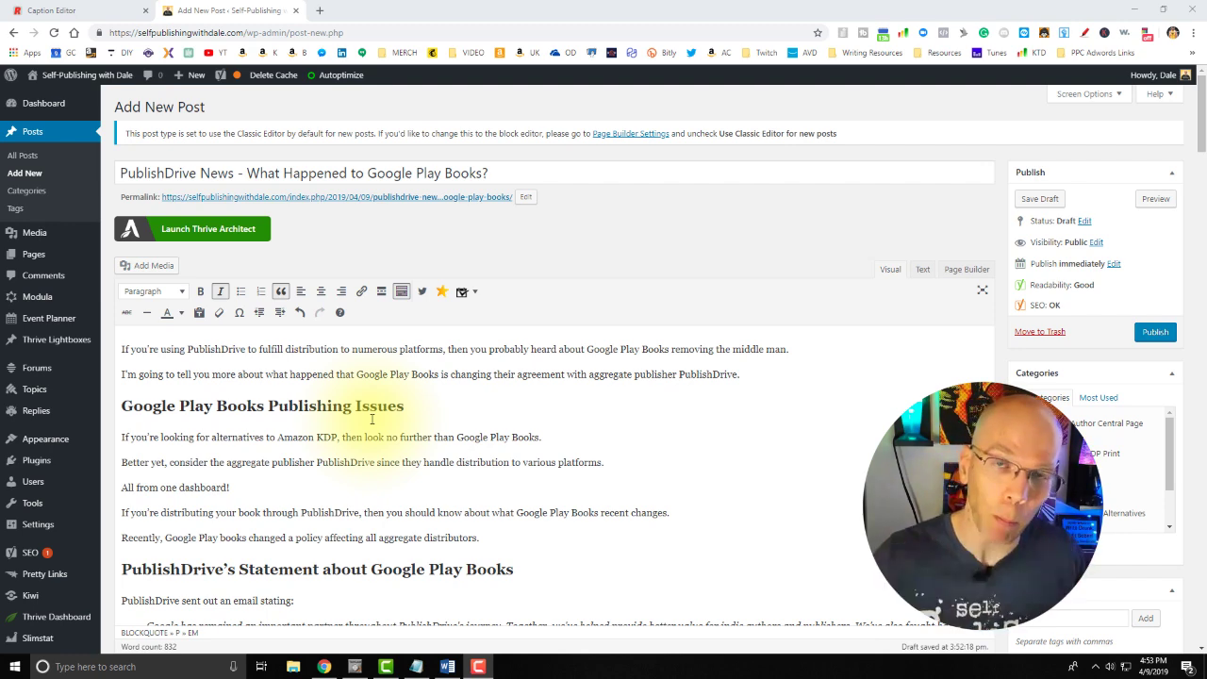
Embed the copied YouTube video on a new line after the intro paragraph ending "aggregate publisher PublishDrive."
{"action": "left_click", "coordinate": [755, 375]}
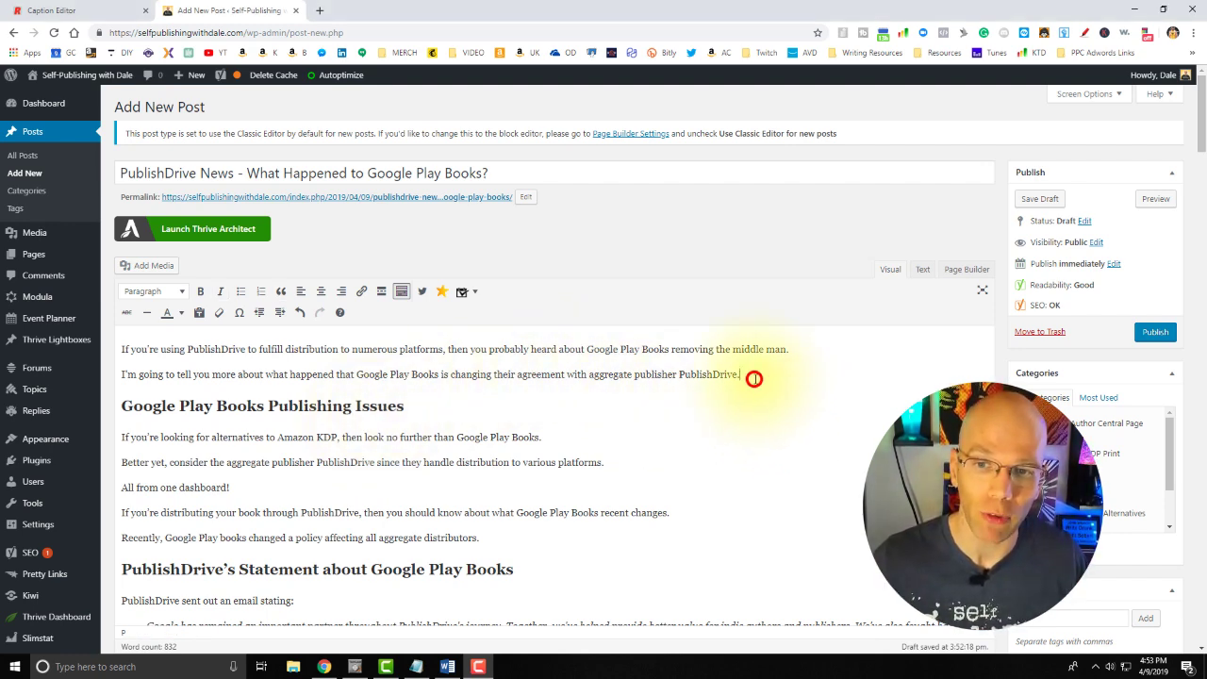
{"action": "key", "text": "Return"}
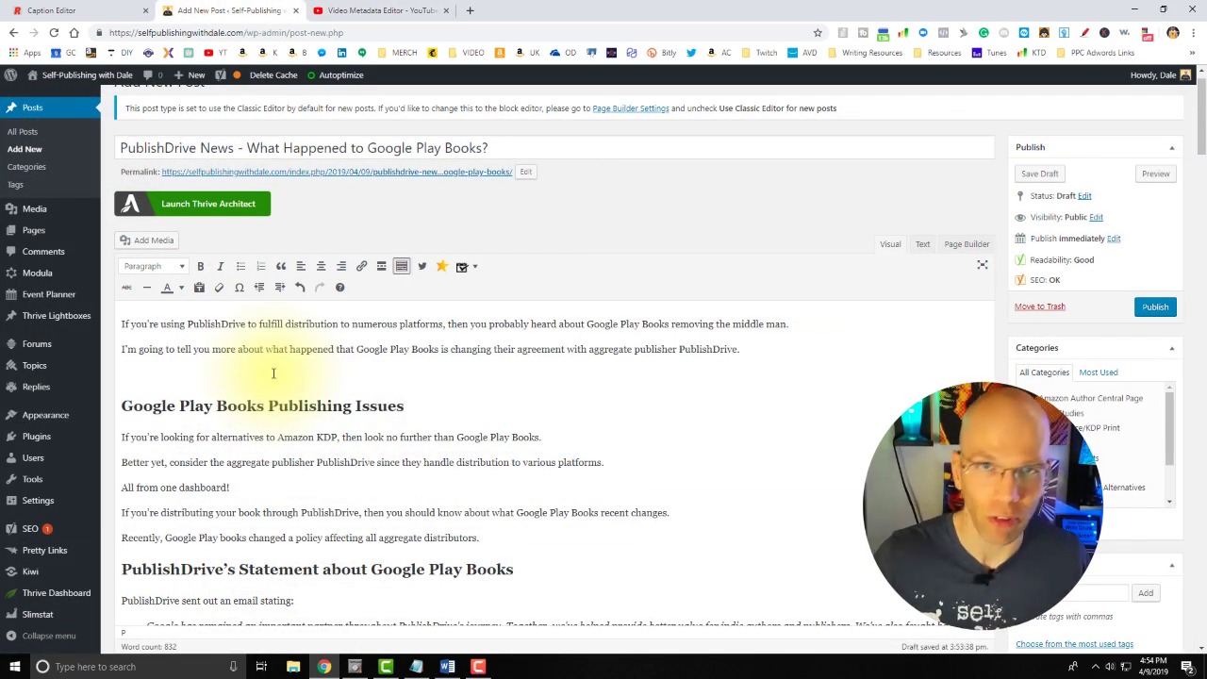
{"action": "key", "text": "ctrl+v"}
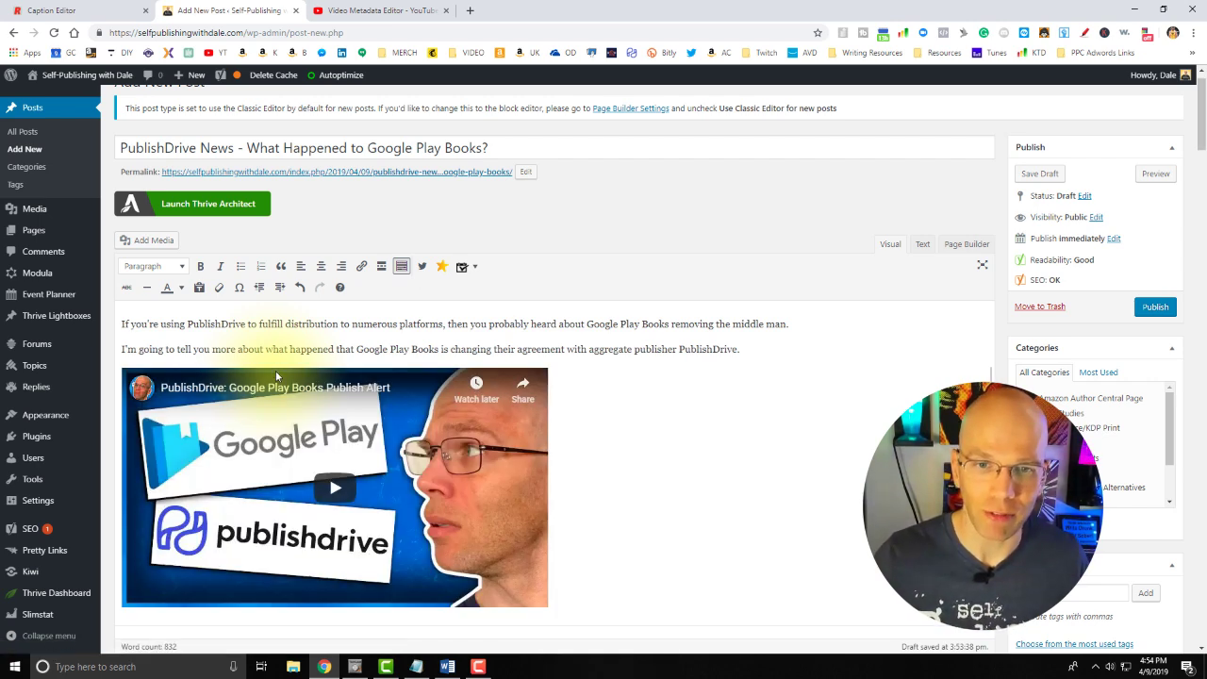
Insert an empty paragraph between the "PublishDrive's Statement about Google Play Books" heading and "PublishDrive sent out an email stating:"
{"action": "scroll", "coordinate": [587, 519], "scroll_direction": "down", "scroll_amount": 2}
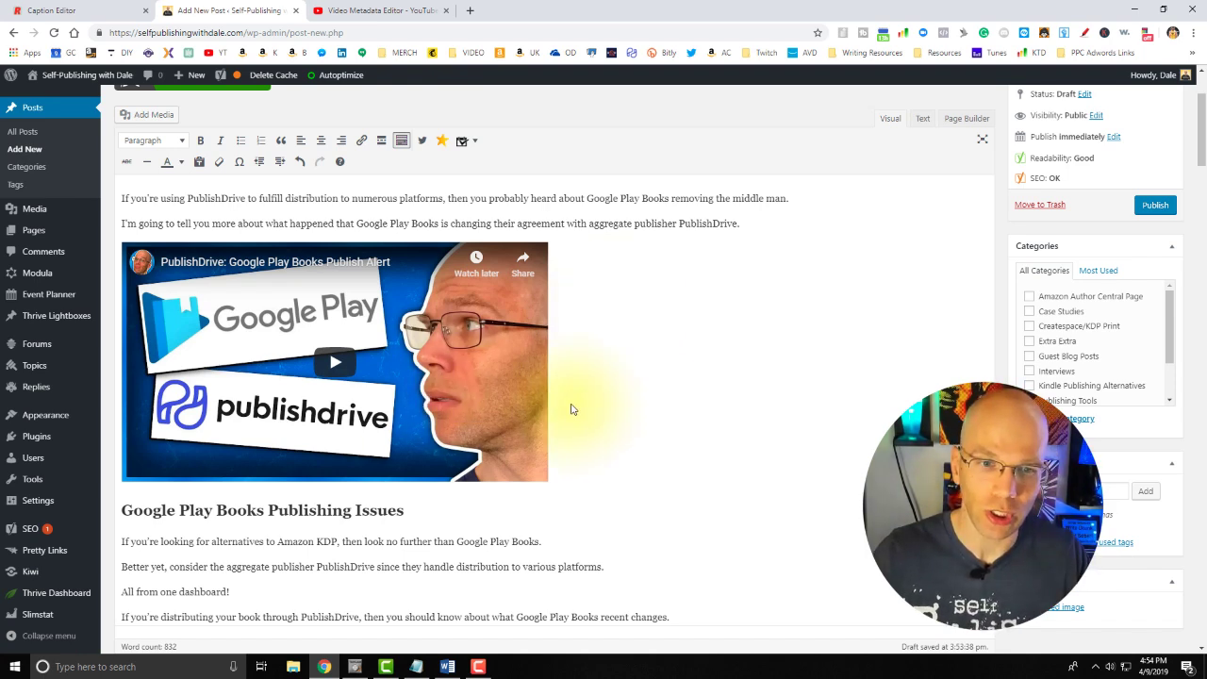
{"action": "scroll", "coordinate": [569, 409], "scroll_direction": "down", "scroll_amount": 2}
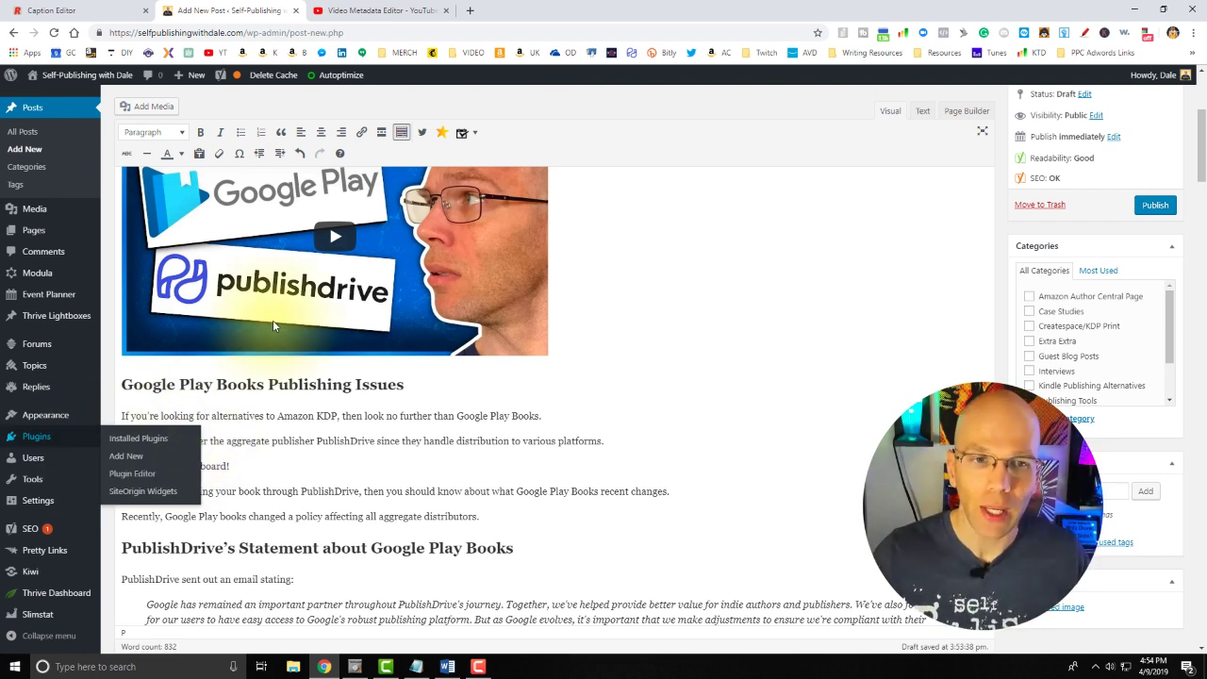
{"action": "scroll", "coordinate": [245, 413], "scroll_direction": "down", "scroll_amount": 1}
{"action": "scroll", "coordinate": [245, 413], "scroll_direction": "down", "scroll_amount": 1}
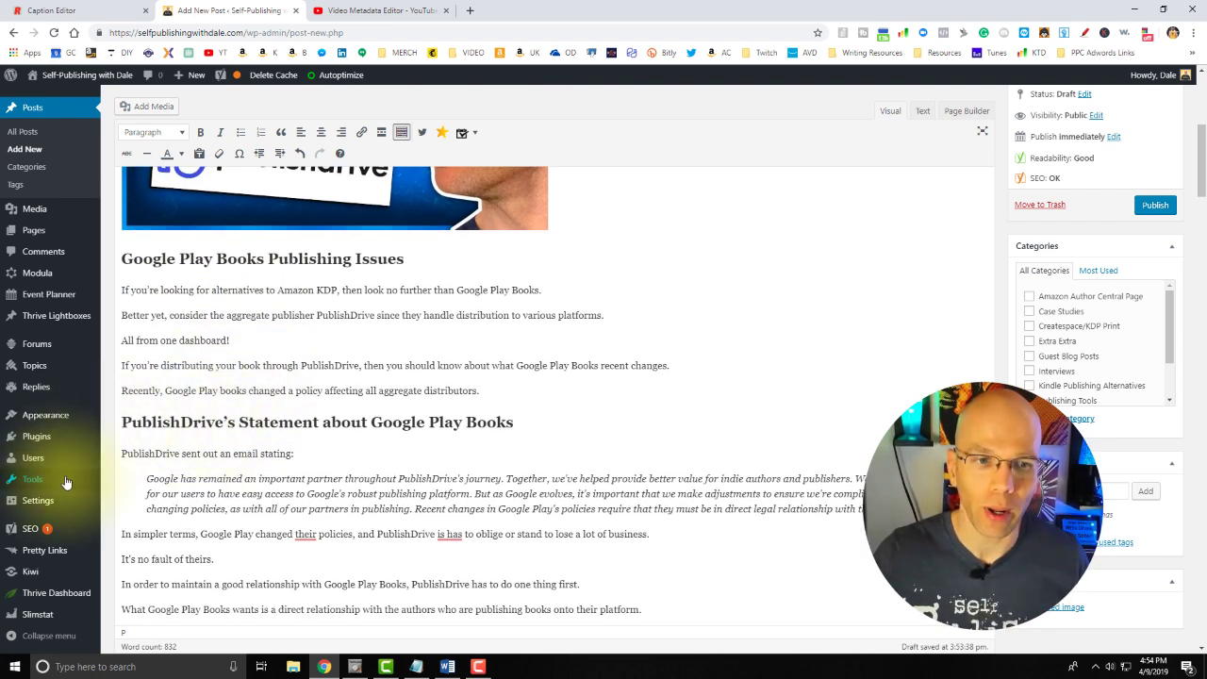
{"action": "left_click", "coordinate": [120, 454]}
{"action": "key", "text": "Return"}
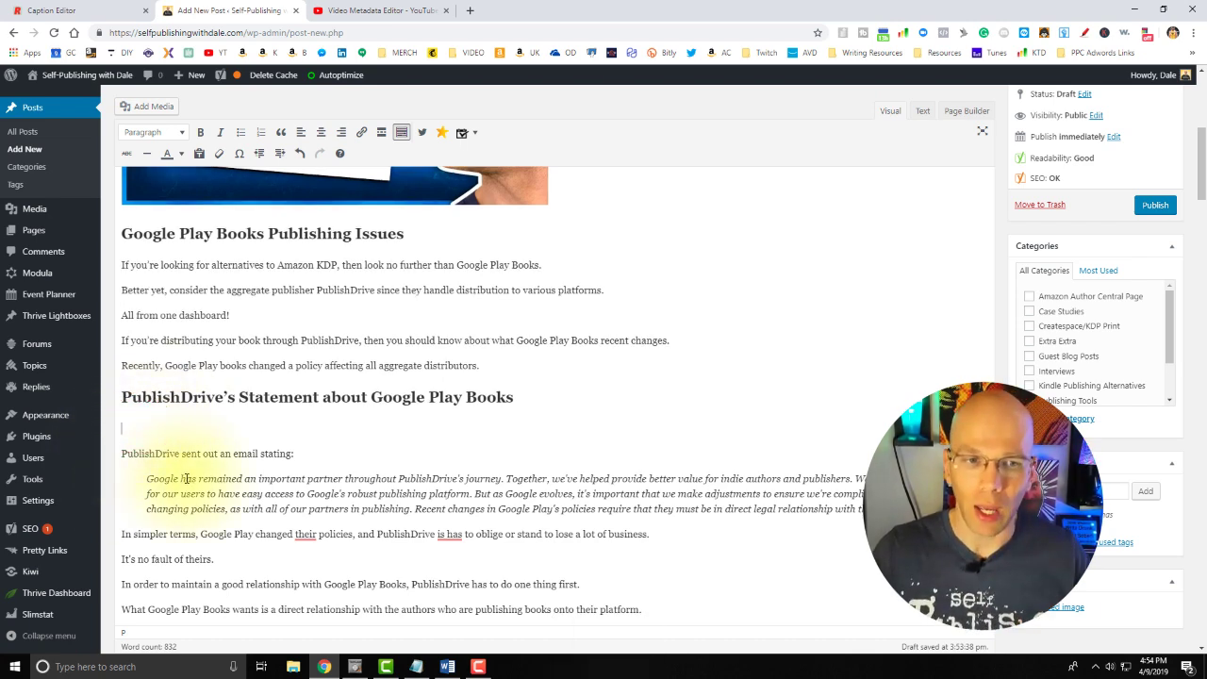
Review the whole post draft in the editor, checking its headings, images, numbered list and quotes
{"action": "scroll", "coordinate": [143, 443], "scroll_direction": "down", "scroll_amount": 4}
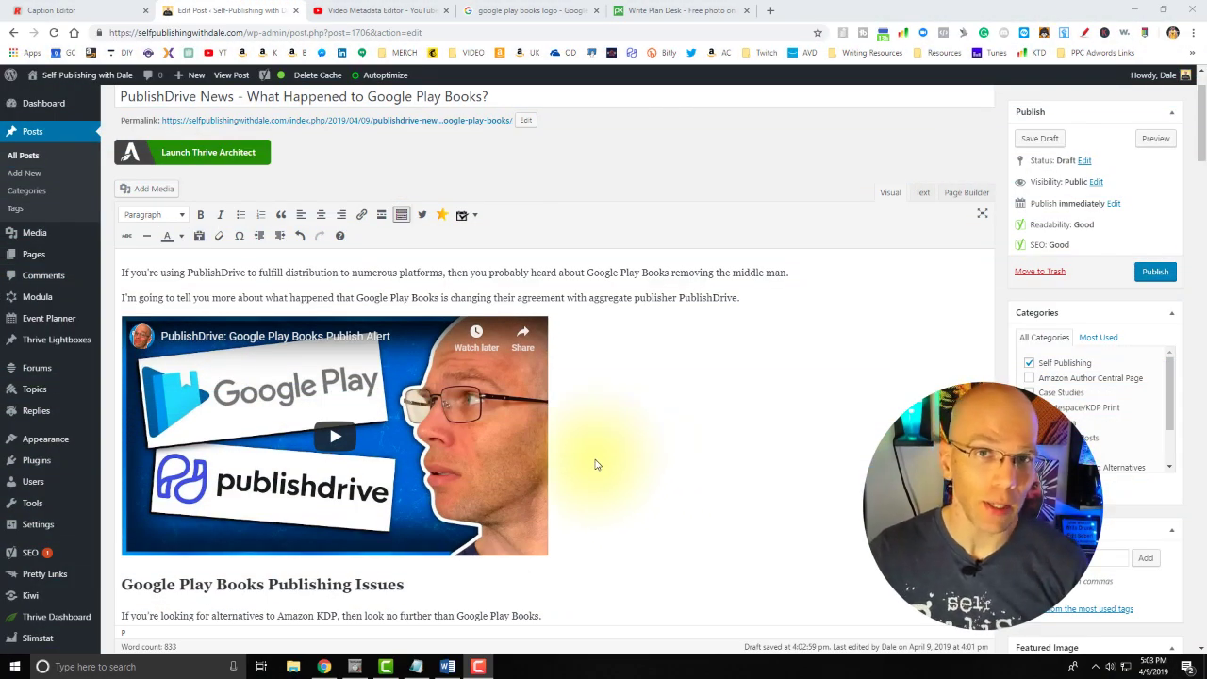
{"action": "scroll", "coordinate": [594, 470], "scroll_direction": "down", "scroll_amount": 5}
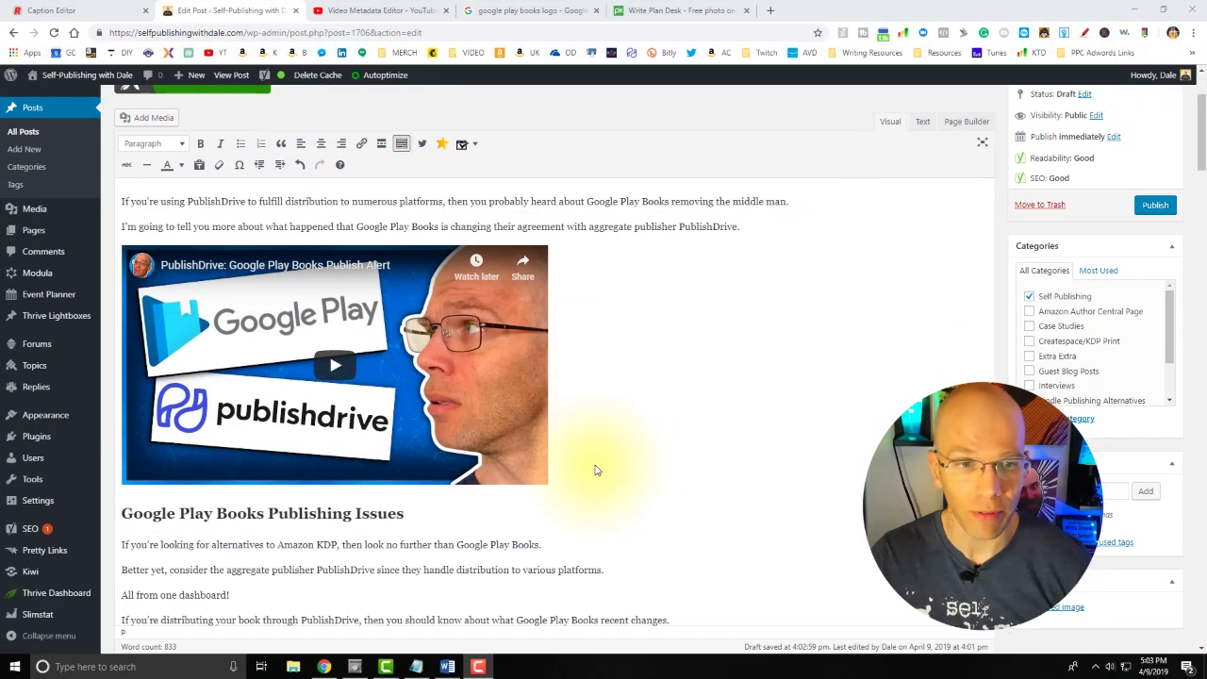
{"action": "scroll", "coordinate": [595, 466], "scroll_direction": "down", "scroll_amount": 6}
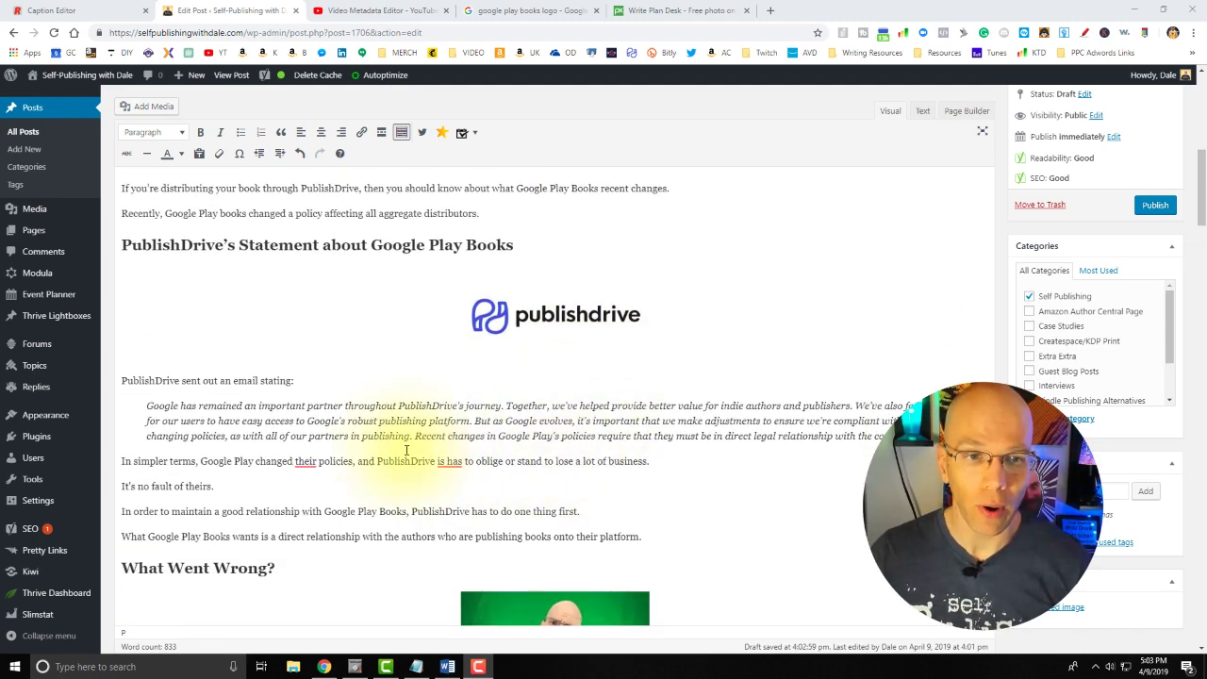
{"action": "scroll", "coordinate": [408, 460], "scroll_direction": "down", "scroll_amount": 6}
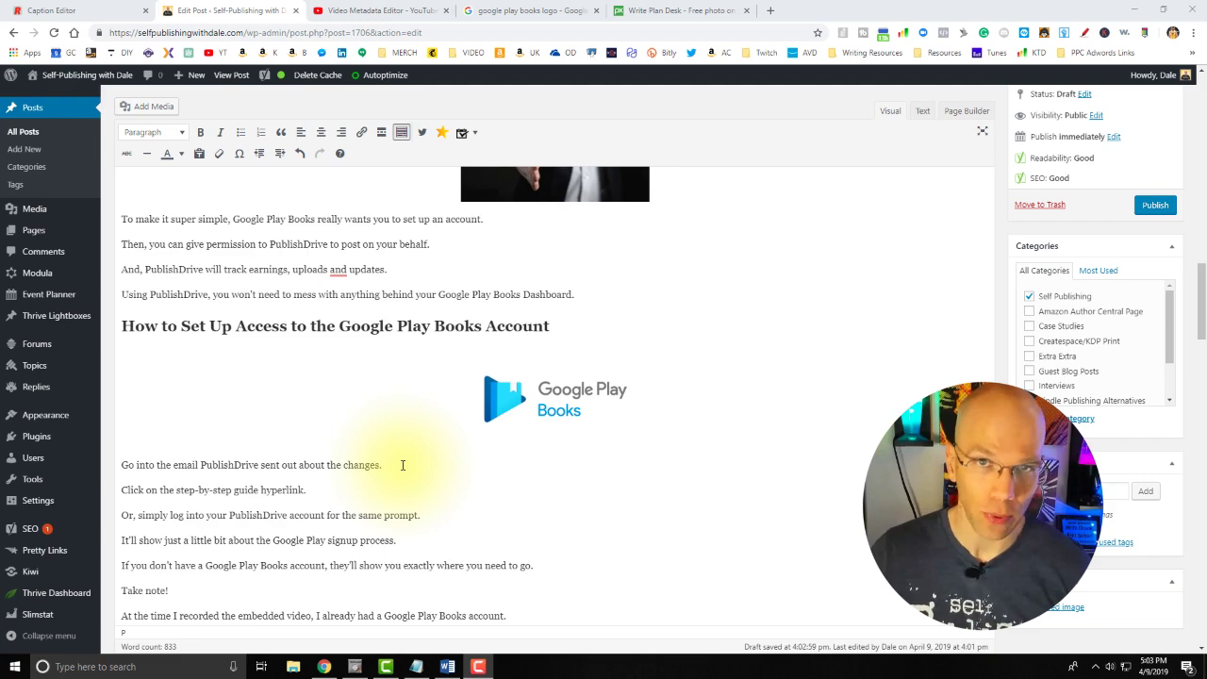
{"action": "scroll", "coordinate": [402, 464], "scroll_direction": "down", "scroll_amount": 6}
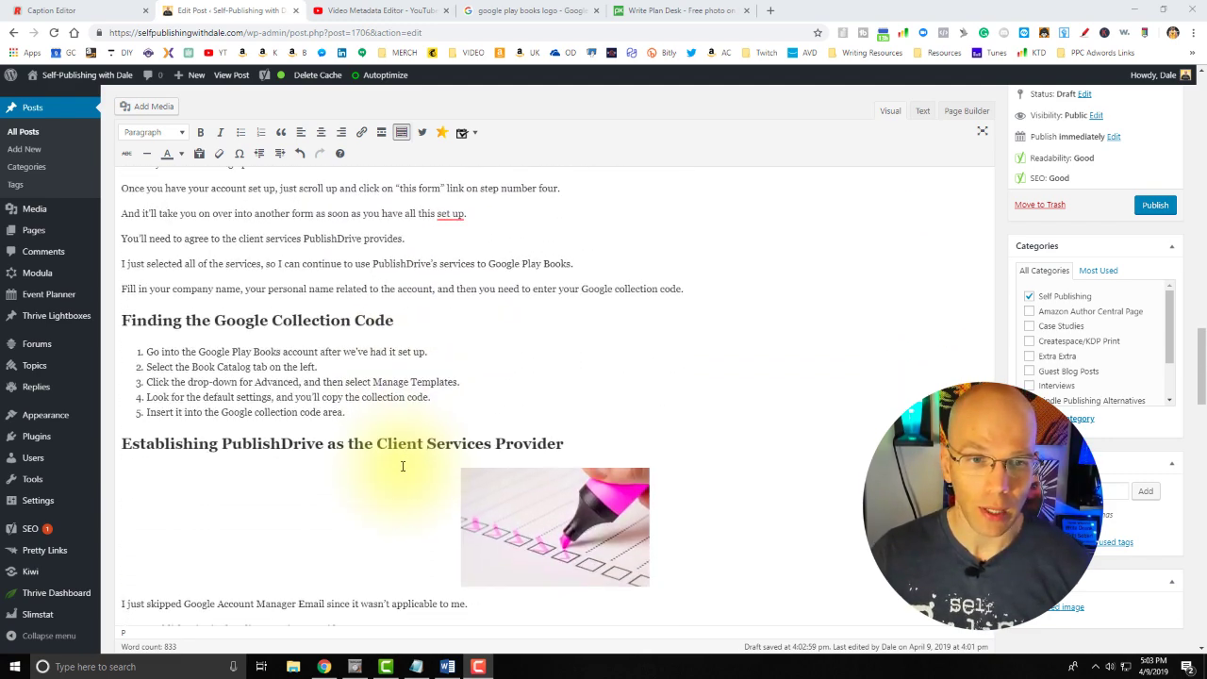
{"action": "scroll", "coordinate": [401, 465], "scroll_direction": "down", "scroll_amount": 6}
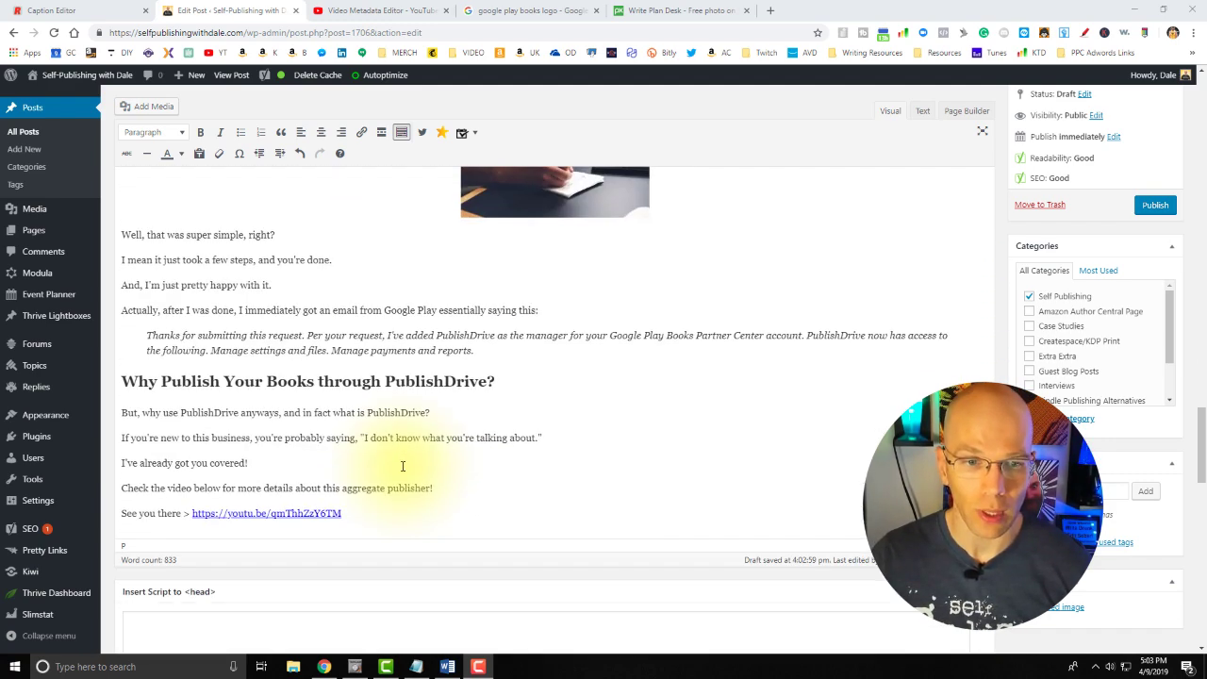
{"action": "scroll", "coordinate": [401, 466], "scroll_direction": "up", "scroll_amount": 20}
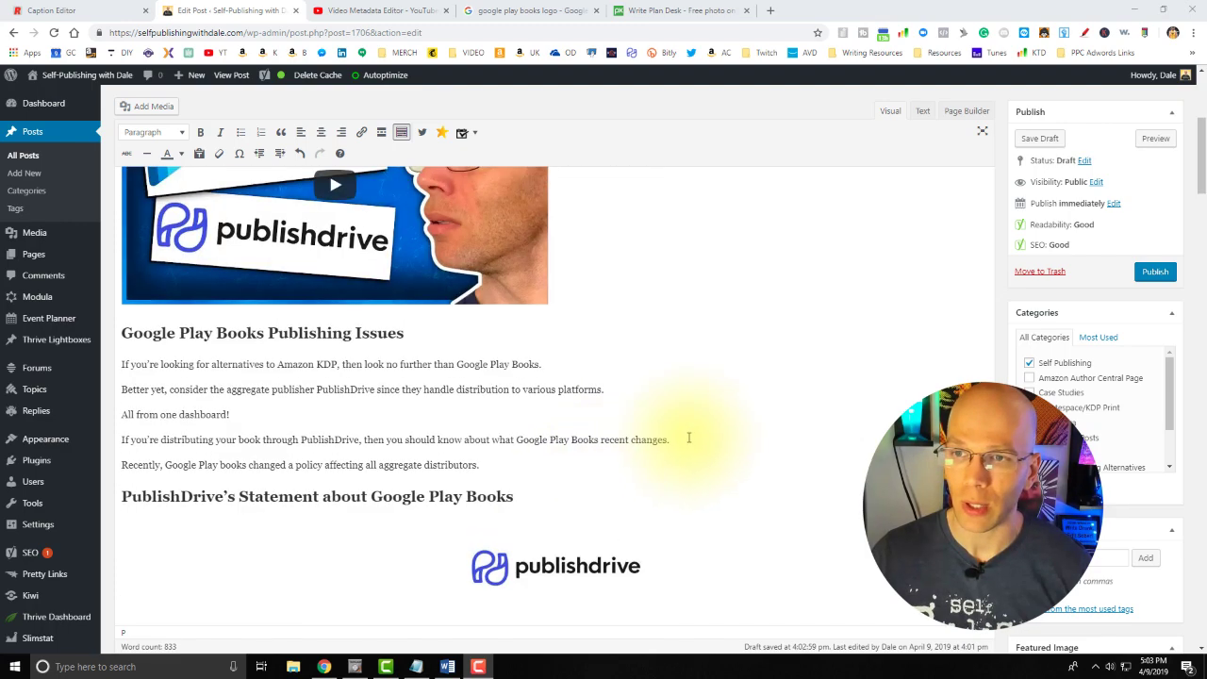
{"action": "scroll", "coordinate": [744, 405], "scroll_direction": "up", "scroll_amount": 5}
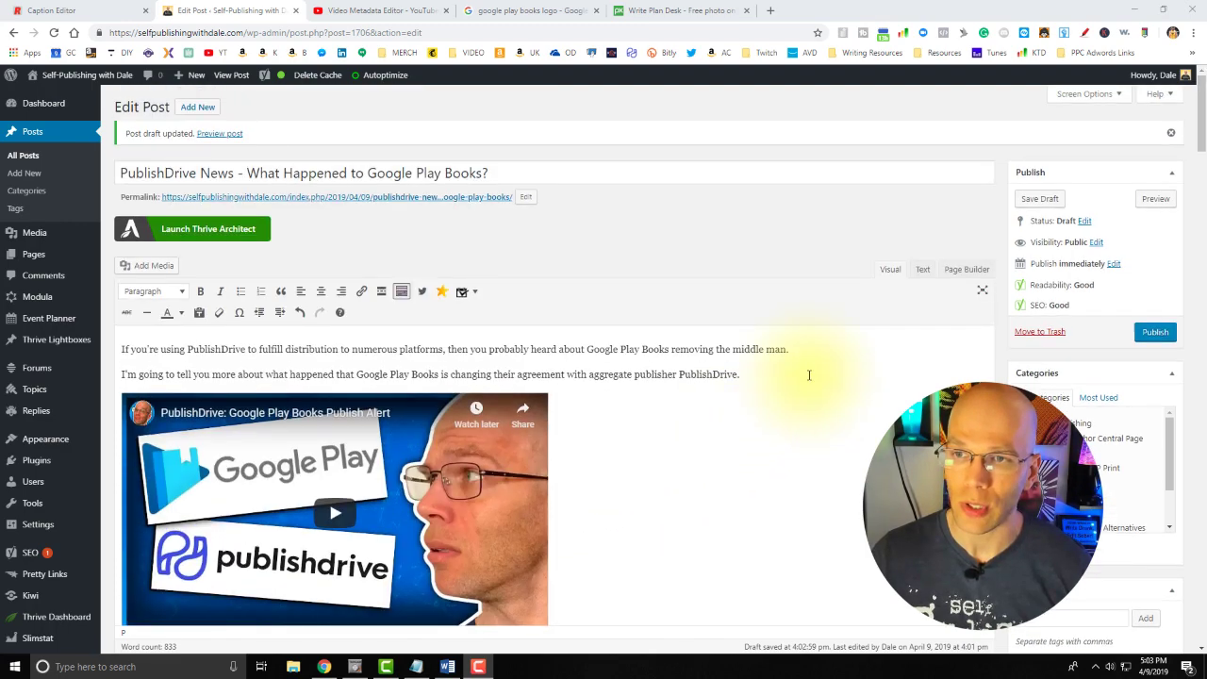
Preview the post, examine its layout from the embedded video to the closing link, and close the preview
{"action": "left_click", "coordinate": [1152, 202]}
{"action": "scroll", "coordinate": [438, 368], "scroll_direction": "down", "scroll_amount": 1}
{"action": "scroll", "coordinate": [439, 368], "scroll_direction": "down", "scroll_amount": 6}
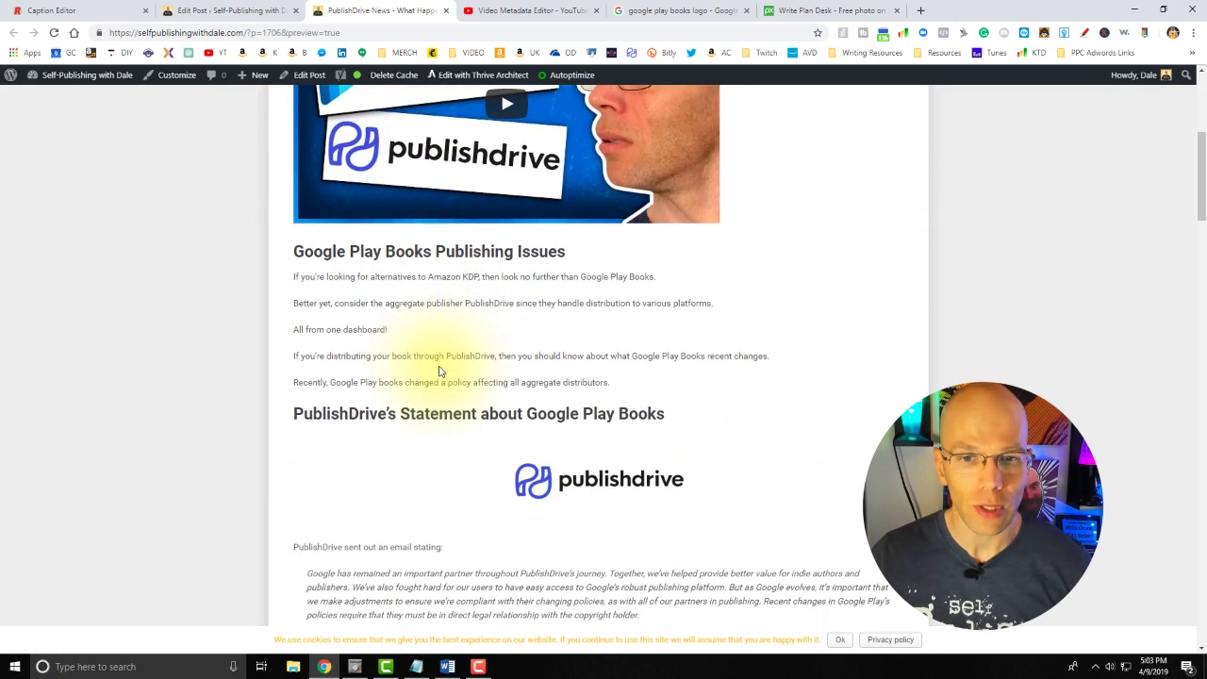
{"action": "scroll", "coordinate": [438, 374], "scroll_direction": "down", "scroll_amount": 6}
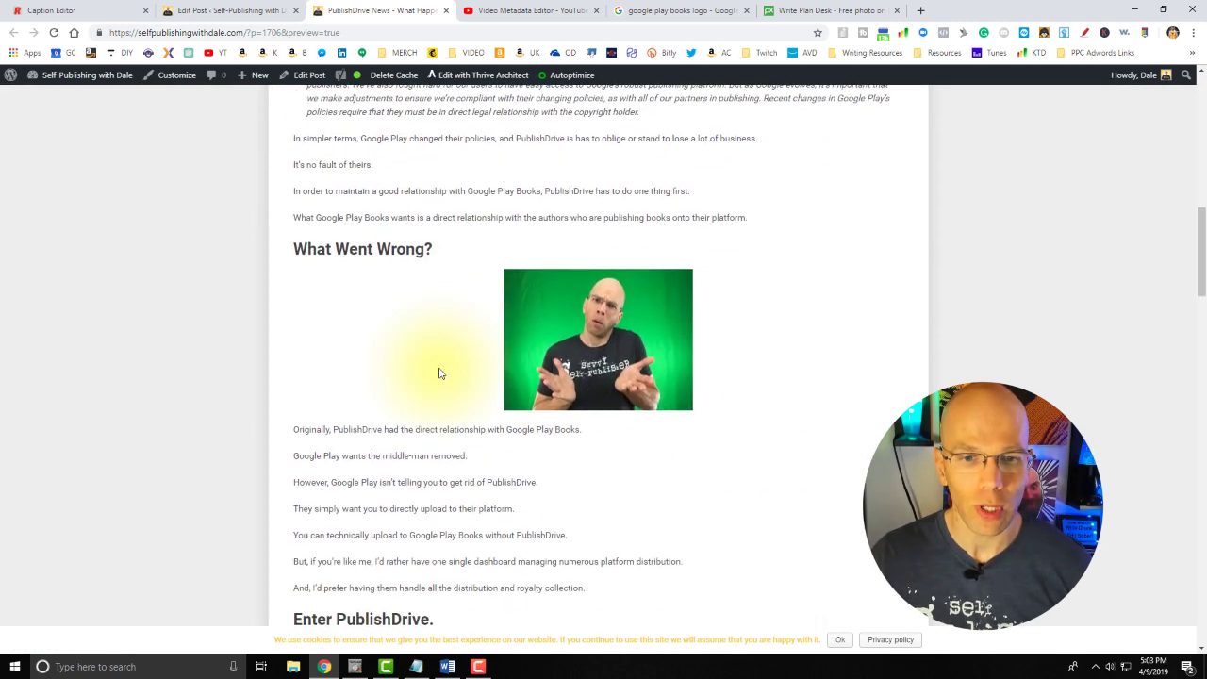
{"action": "scroll", "coordinate": [438, 374], "scroll_direction": "down", "scroll_amount": 6}
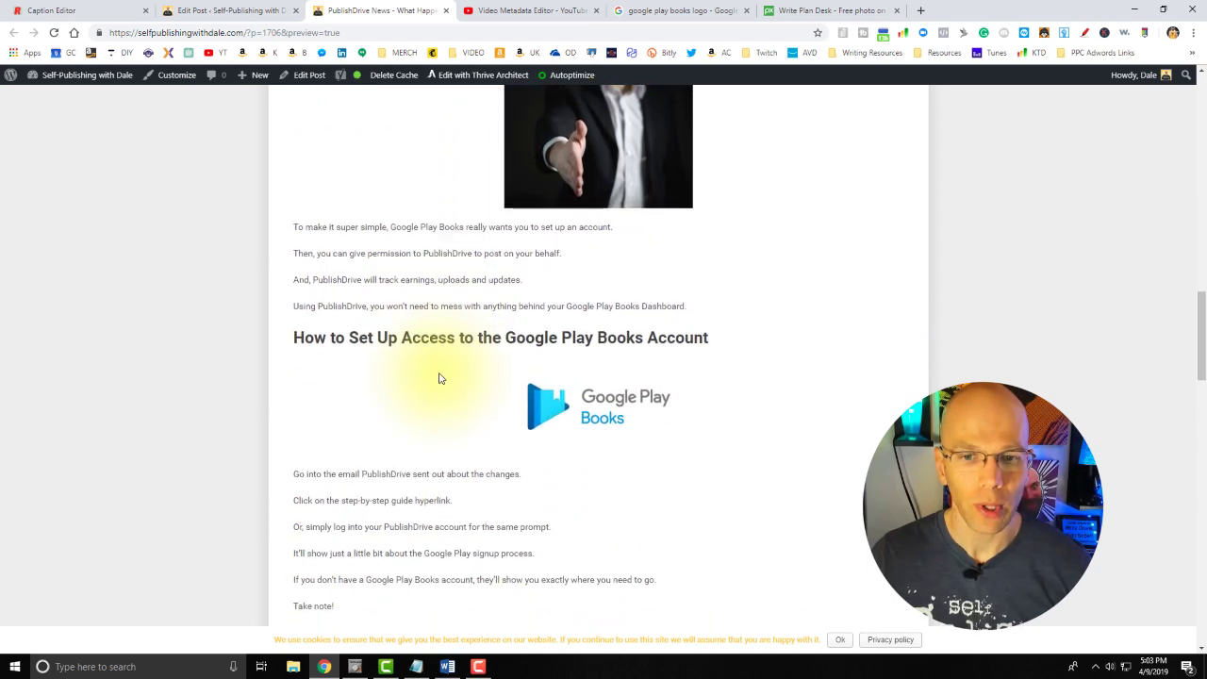
{"action": "scroll", "coordinate": [437, 381], "scroll_direction": "down", "scroll_amount": 2}
{"action": "scroll", "coordinate": [436, 377], "scroll_direction": "up", "scroll_amount": 2}
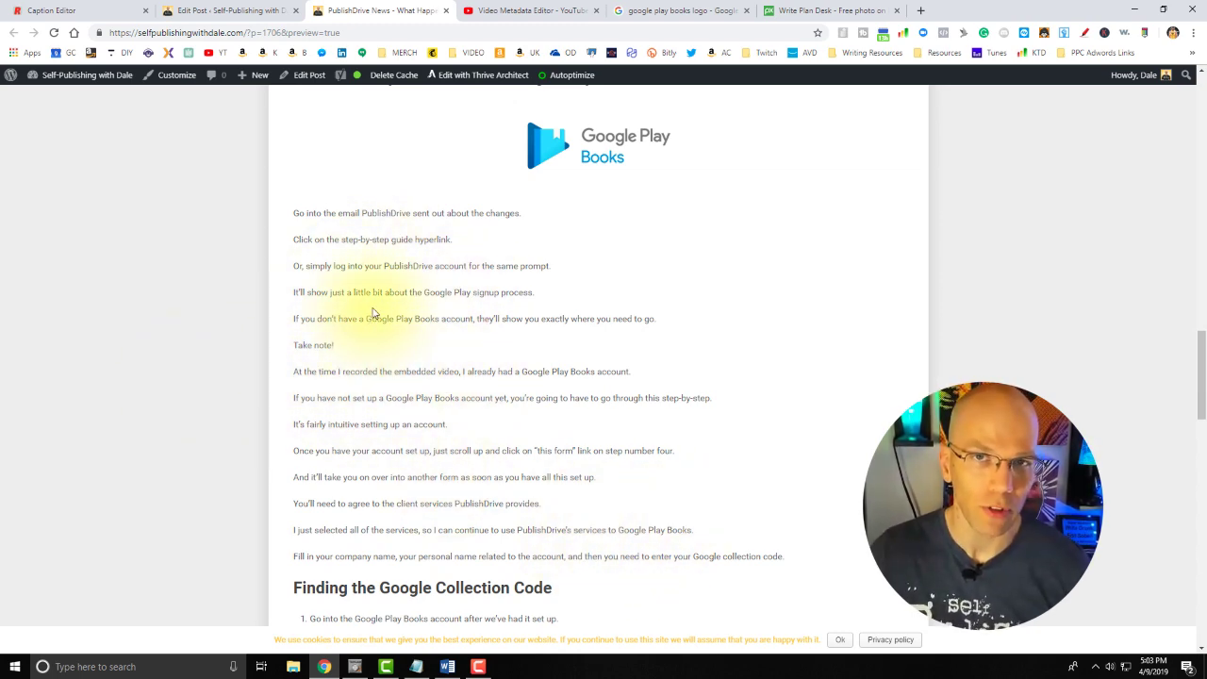
{"action": "scroll", "coordinate": [368, 321], "scroll_direction": "down", "scroll_amount": 2}
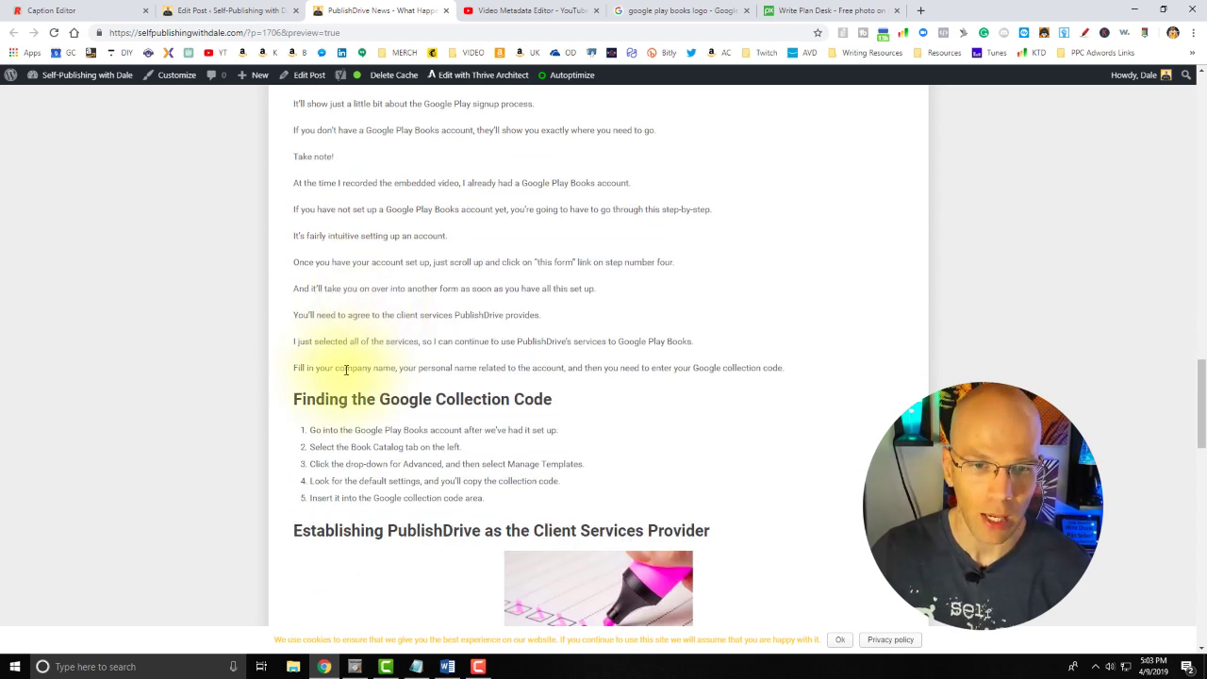
{"action": "scroll", "coordinate": [346, 369], "scroll_direction": "down", "scroll_amount": 9}
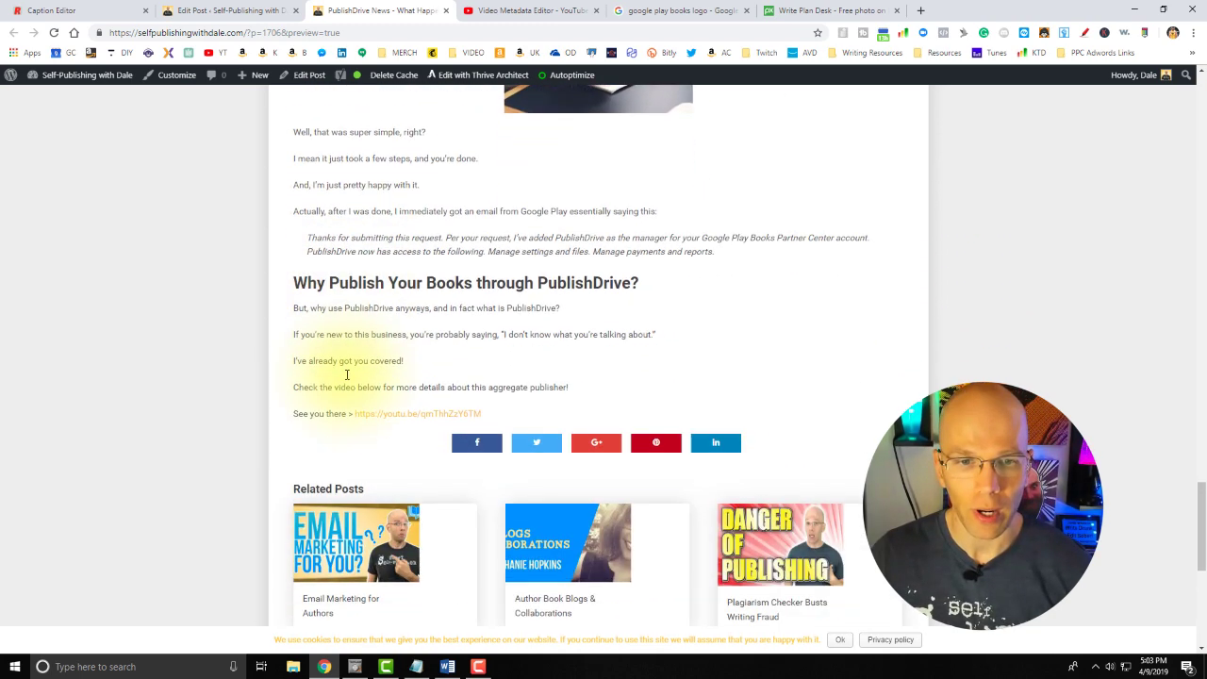
{"action": "scroll", "coordinate": [349, 380], "scroll_direction": "up", "scroll_amount": 3}
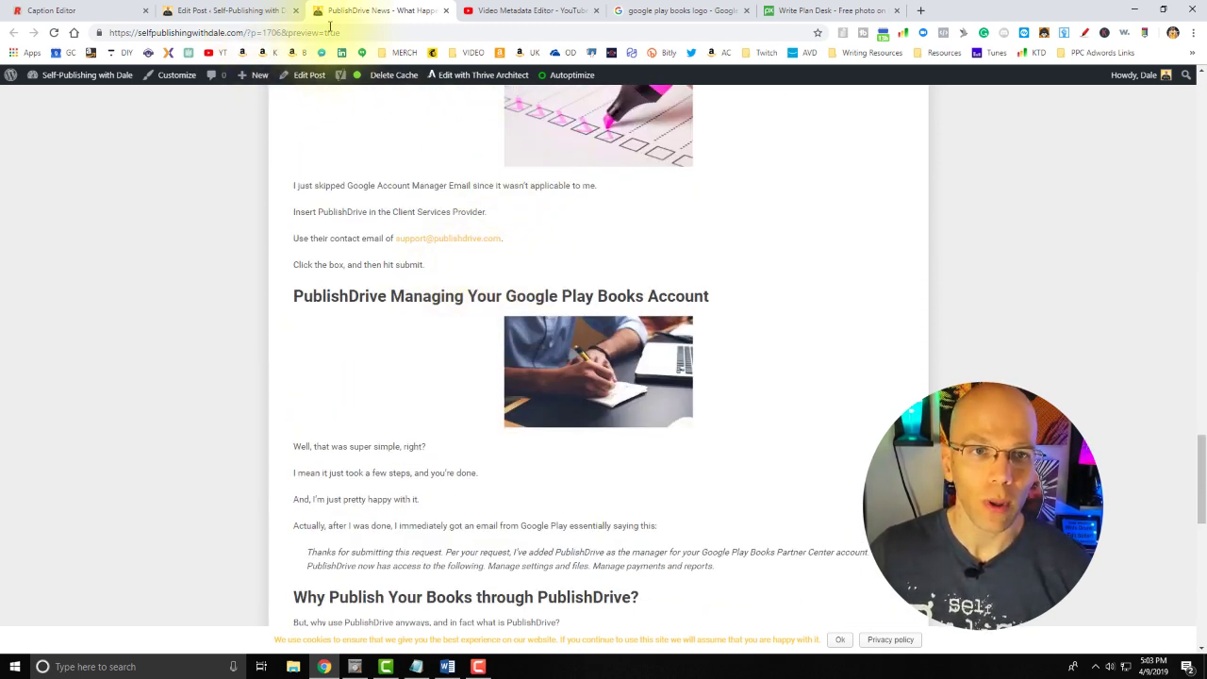
{"action": "left_click", "coordinate": [447, 12]}
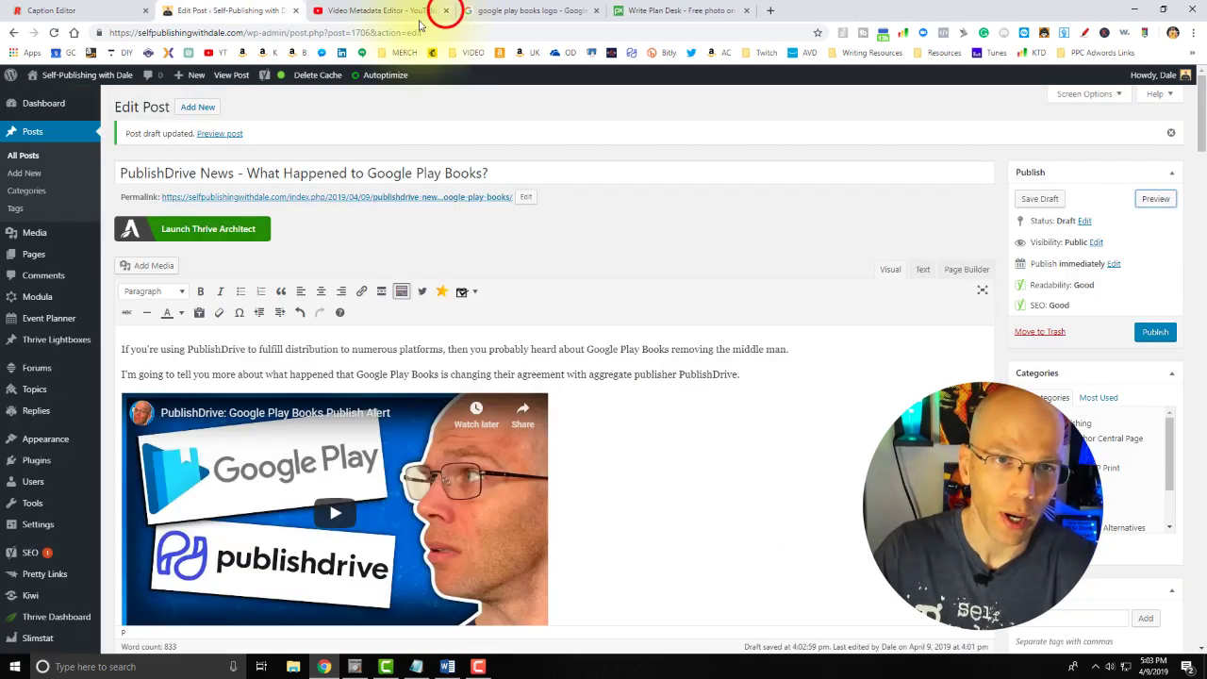